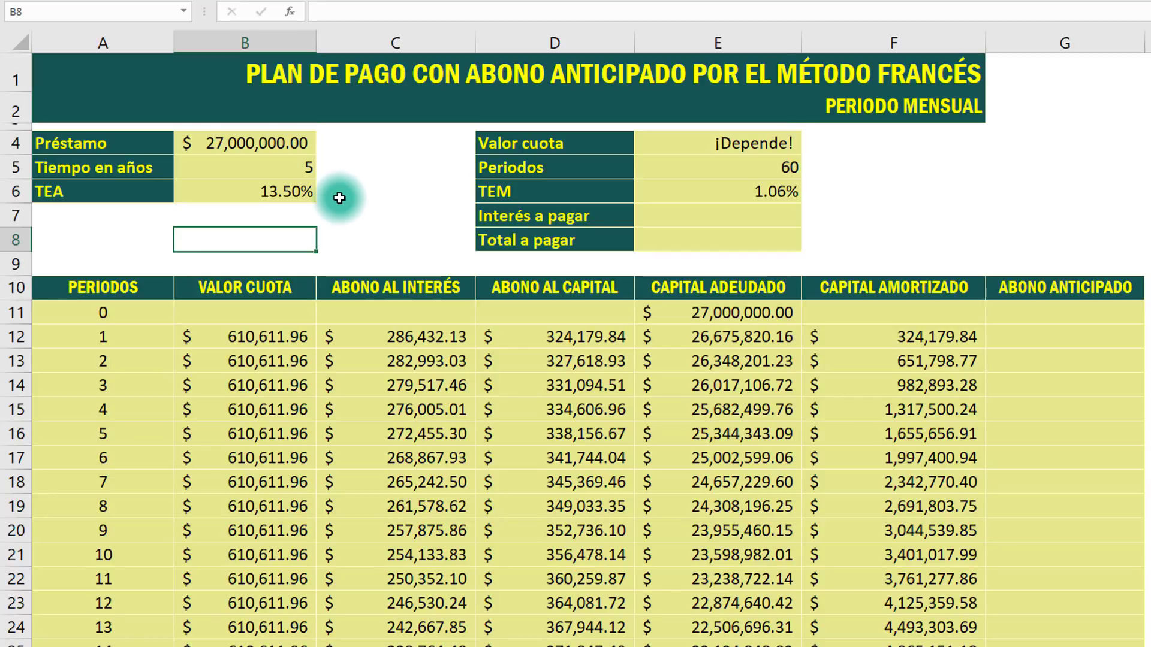
- Extend the period 1 payment formula in B12 to =PAGO($E$6,$E$5,-$B$4)+G12 so it adds the early payment
left_click(256, 335)
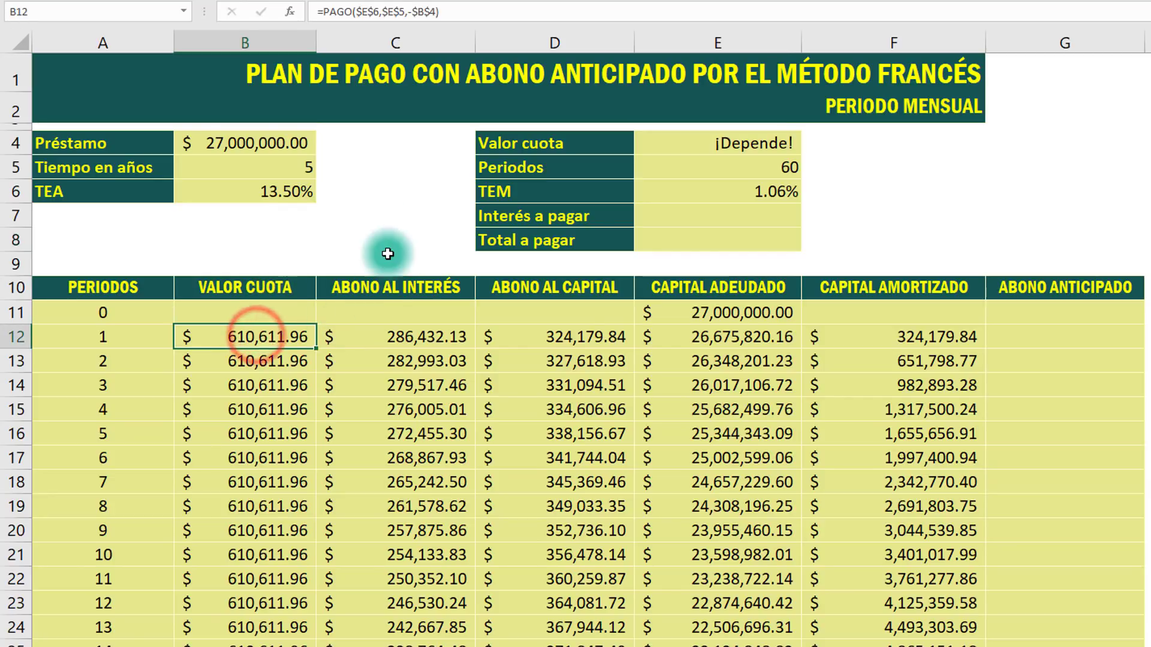
key("F2")
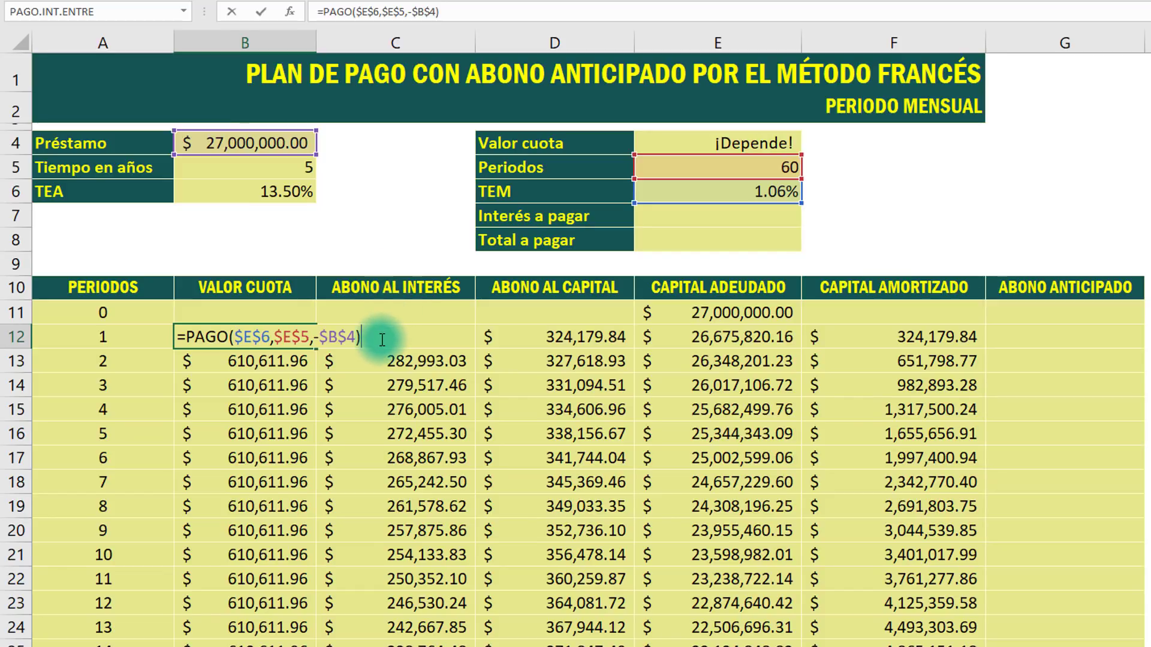
type("+")
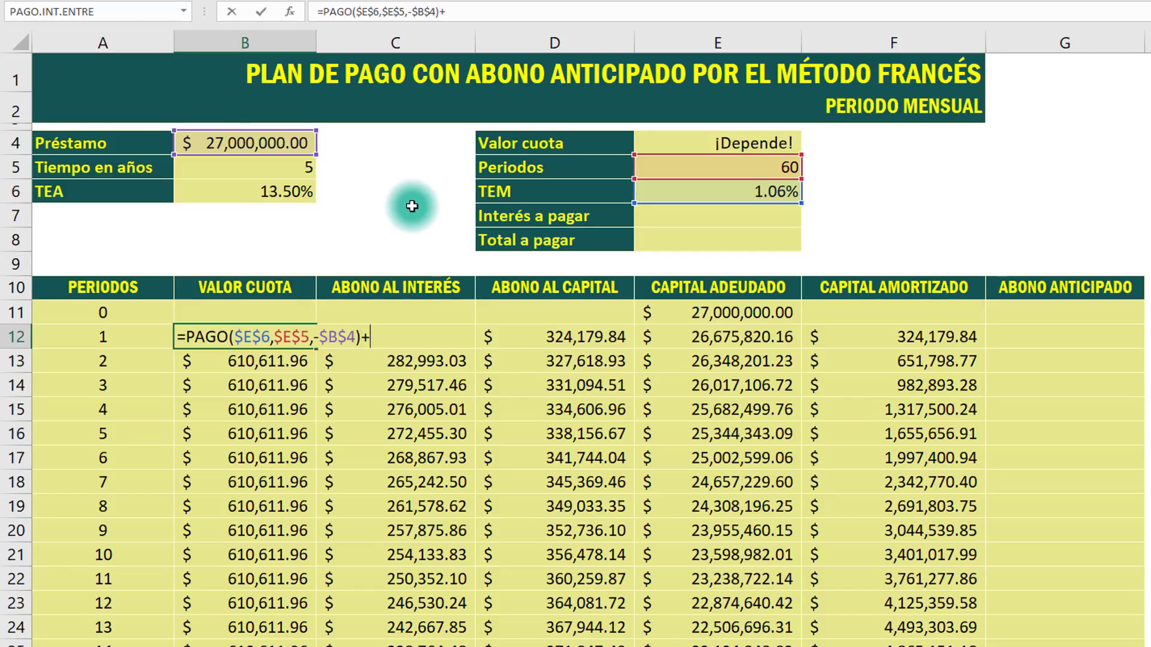
left_click(1013, 335)
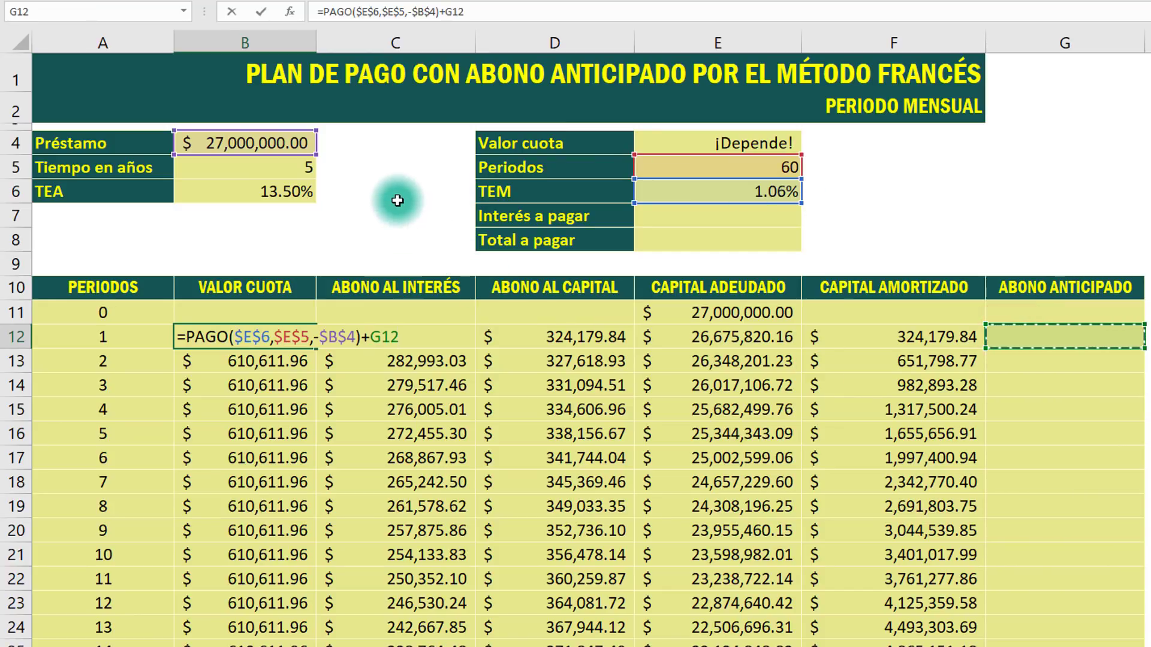
key("ctrl+Return")
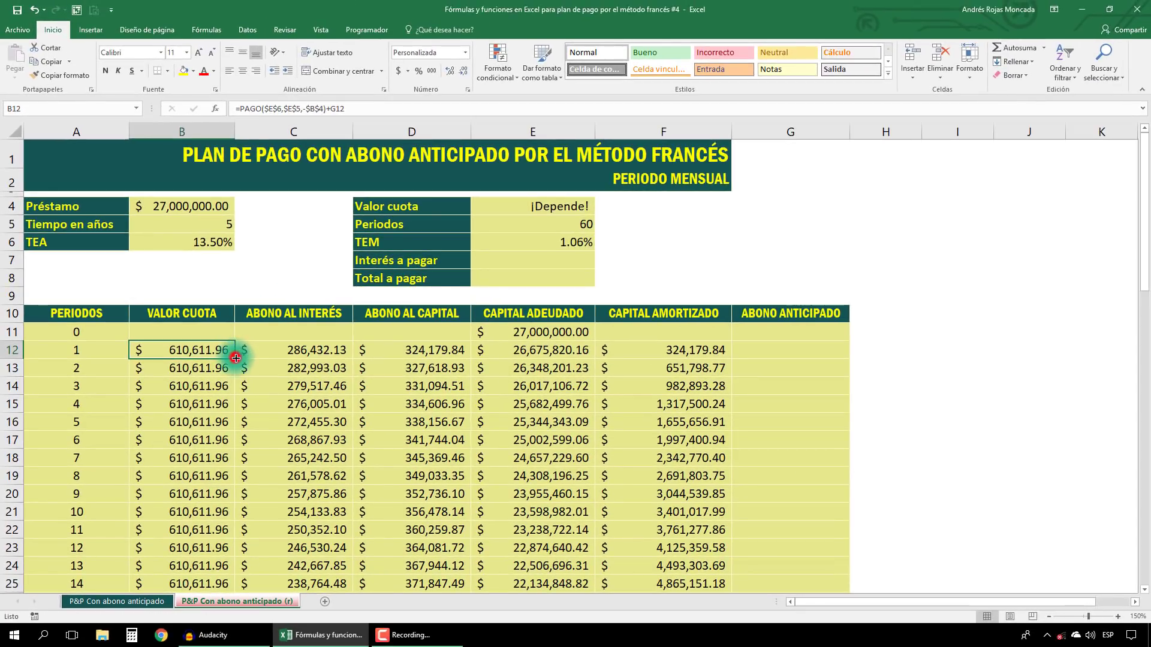
- Fill the B12 formula down the Valor cuota column through period 60 and check the filled range
double_click(235, 357)
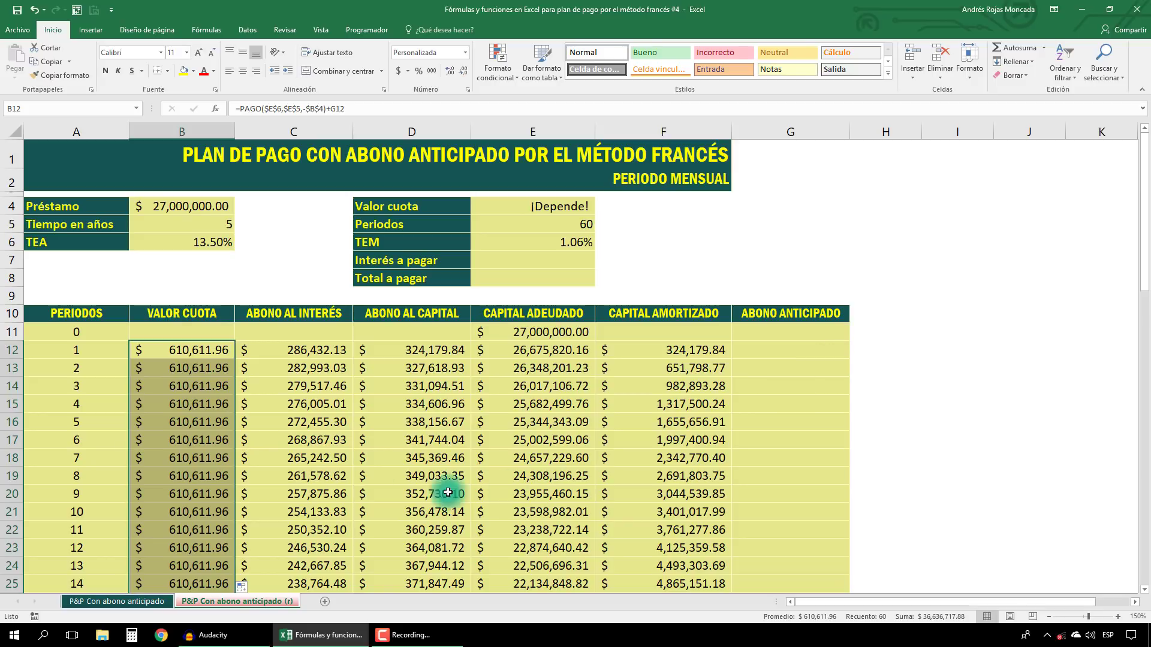
scroll(346, 454, "down", 8)
scroll(347, 454, "down", 11)
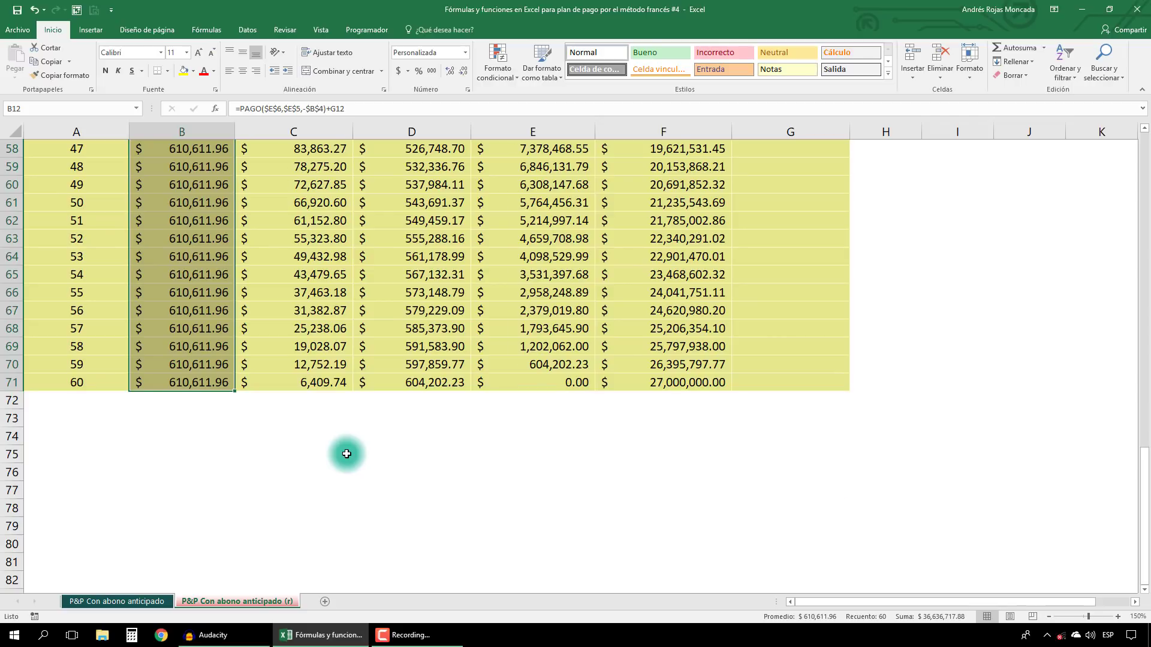
scroll(346, 454, "up", 19)
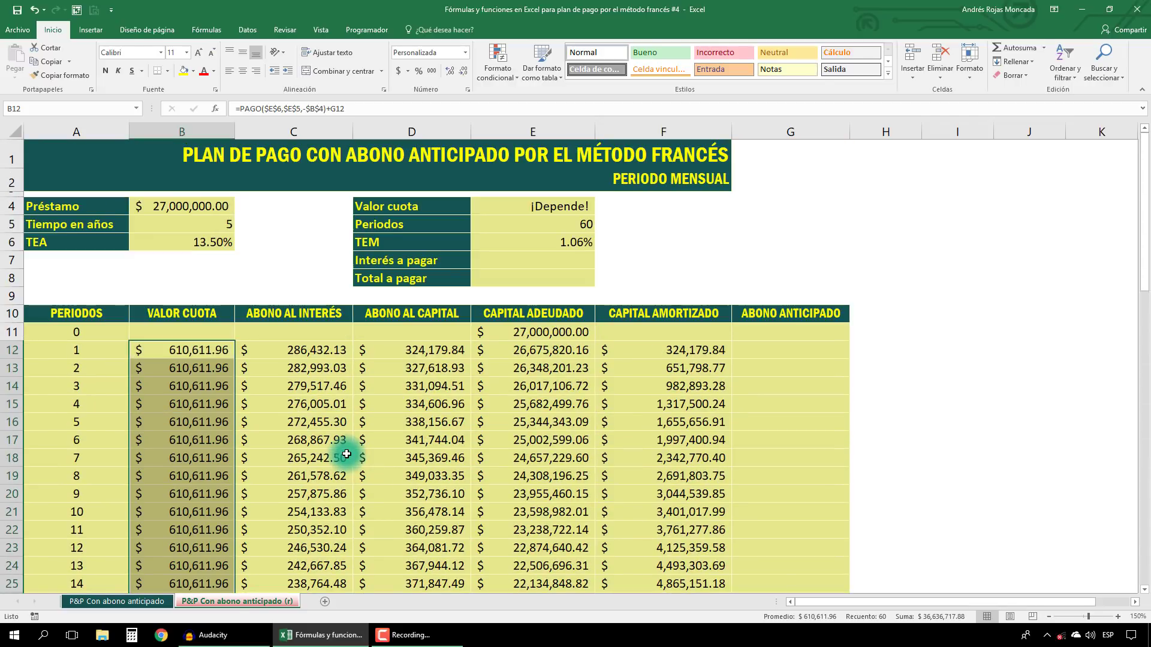
- Enter an early payment of 5000000 for period 12 in the Abono anticipado column, cell G23
left_click(12, 548)
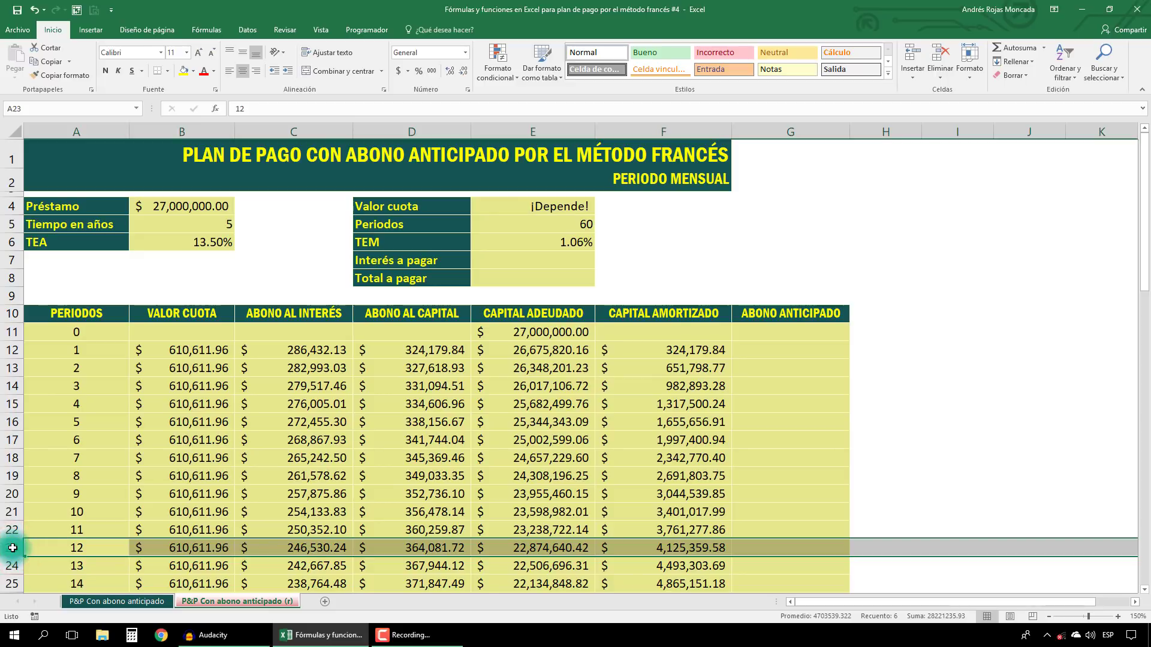
left_click(760, 549)
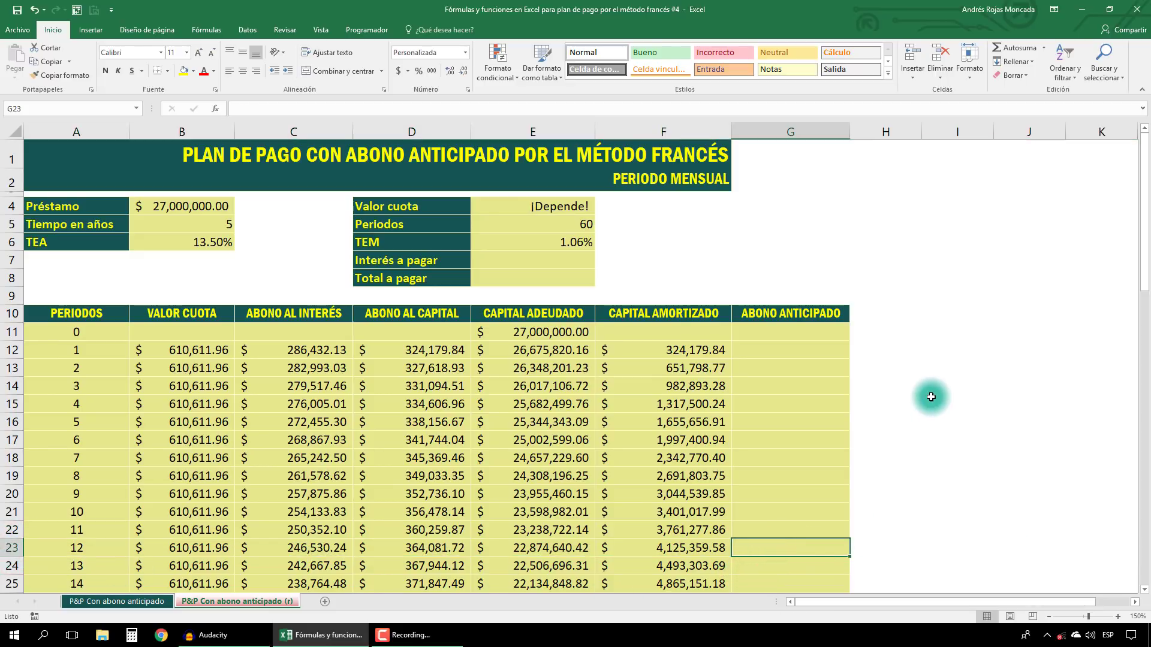
type("500000")
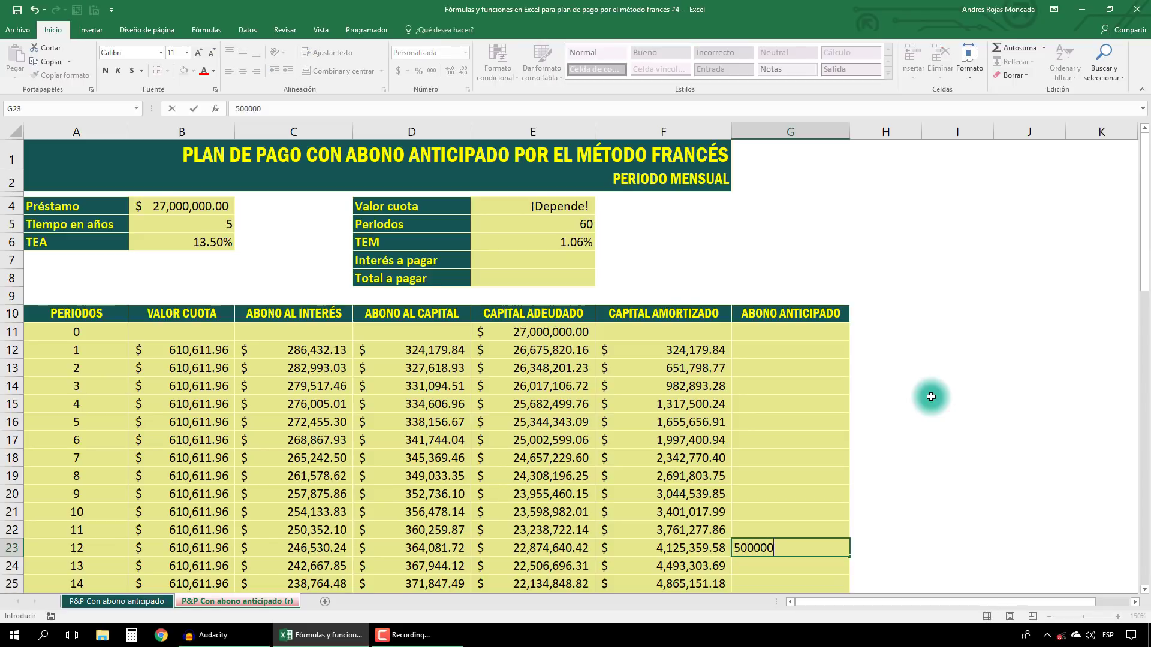
type("0")
key("ctrl+Return")
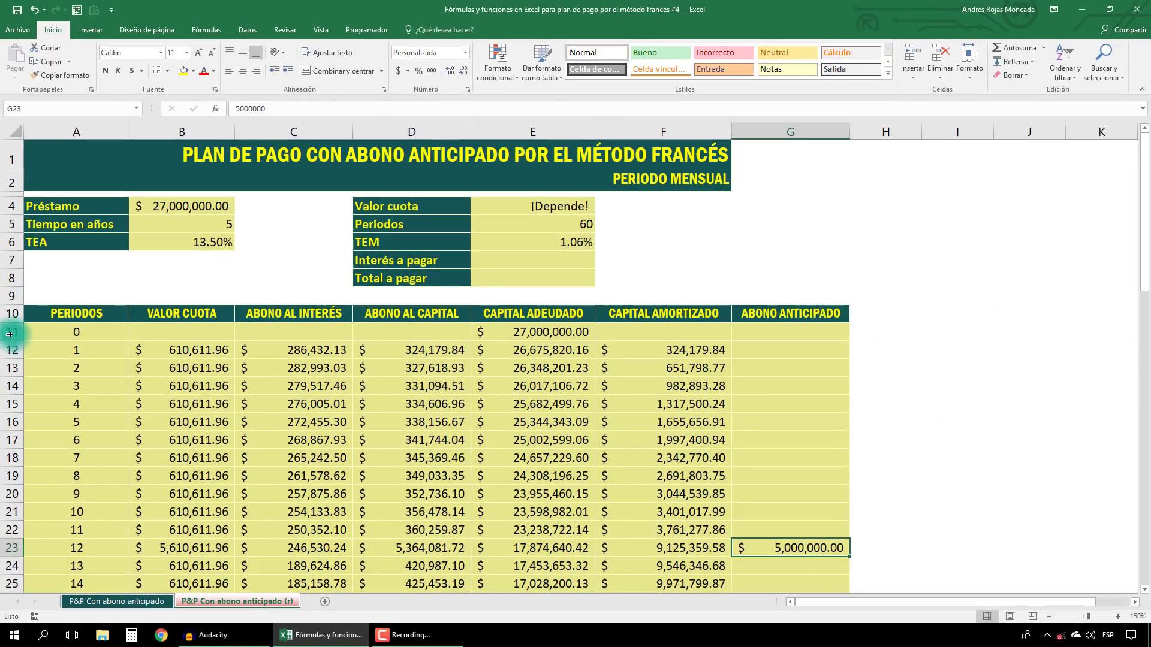
- Freeze the sheet's panes above row 11 so the loan data and table headers stay in view
left_click(16, 259)
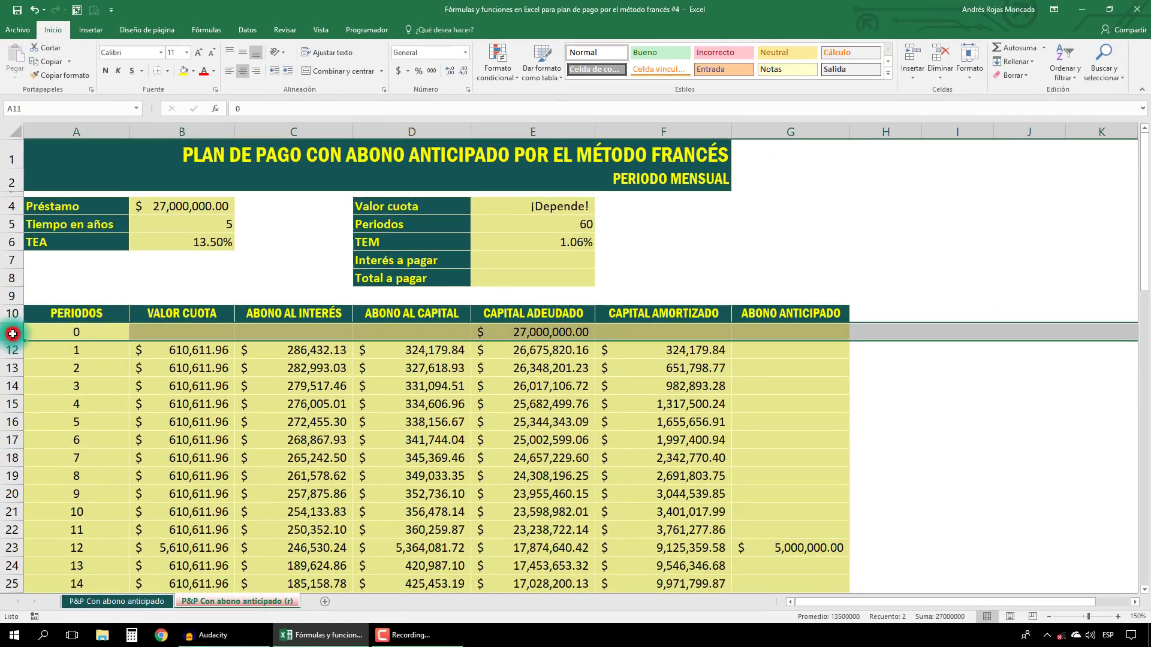
left_click(321, 30)
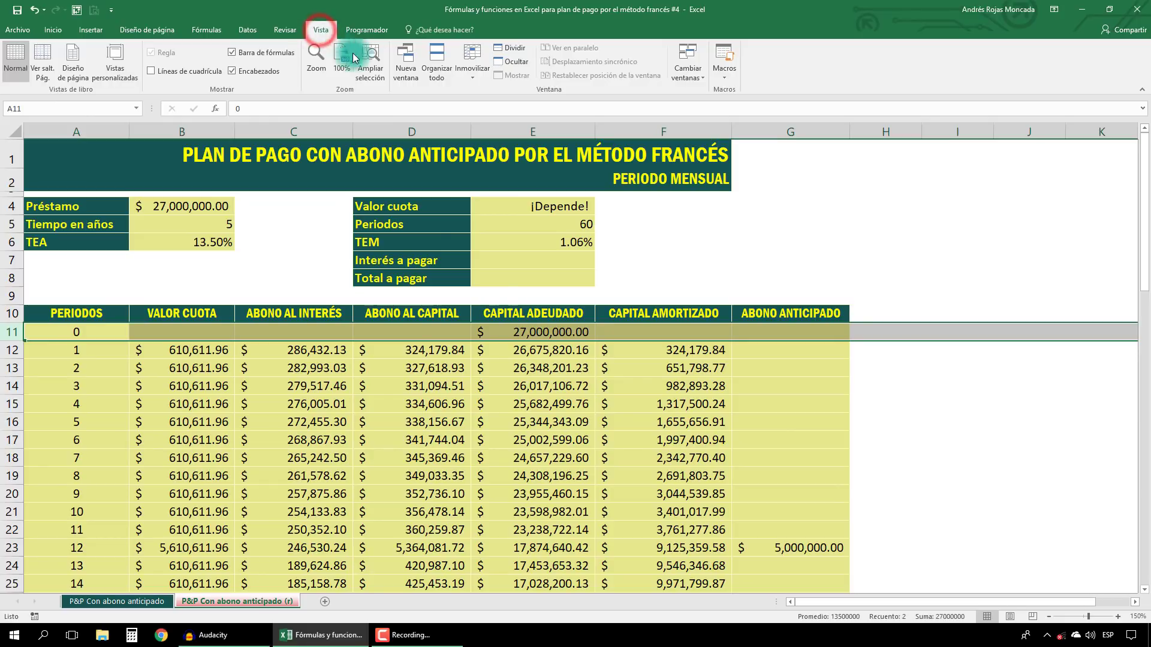
left_click(472, 60)
left_click(493, 97)
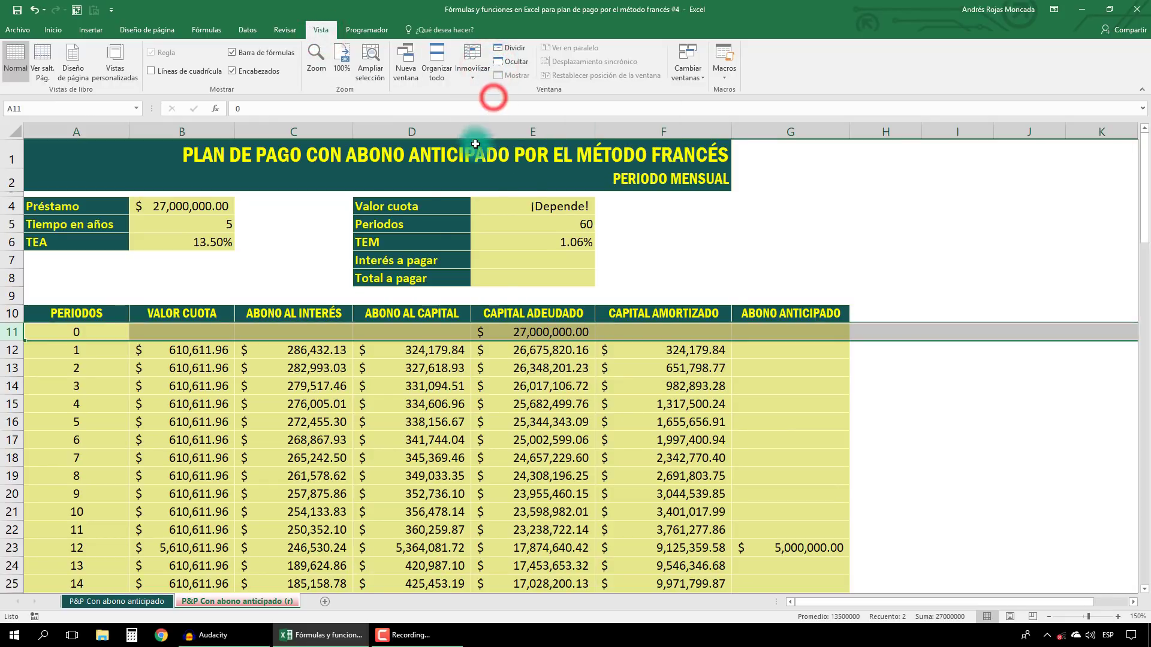
left_click(193, 278)
- Examine the final periods of the schedule, comparing the outstanding capital of period 47 with the interest and balance of period 48
scroll(246, 401, "down", 1)
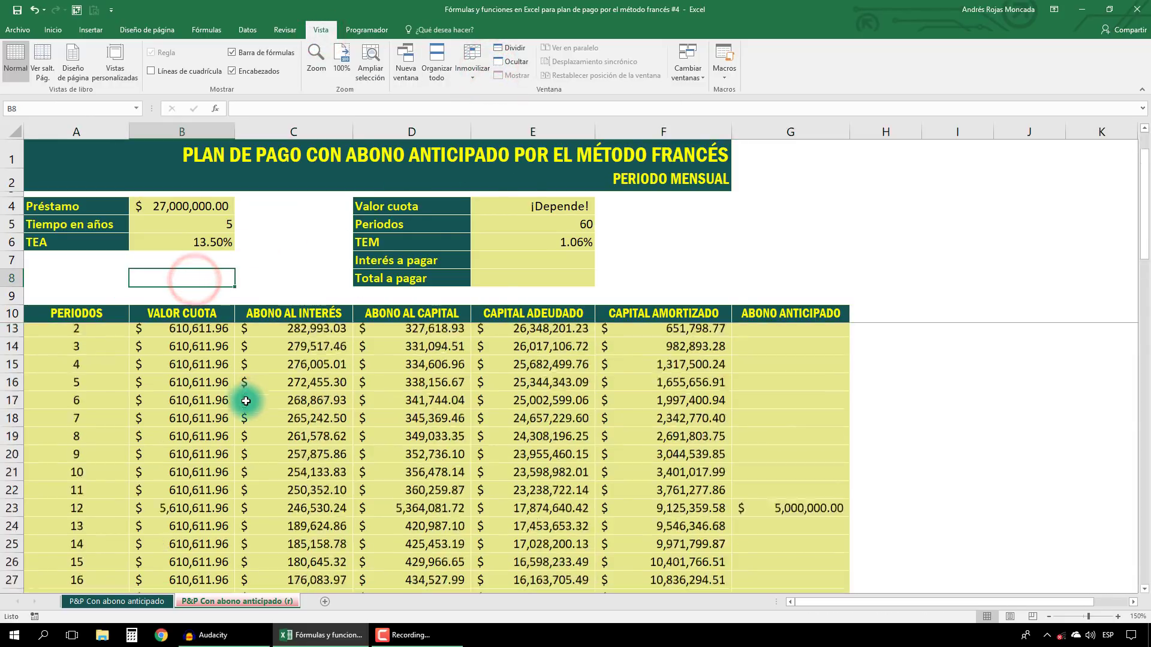
scroll(245, 401, "down", 16)
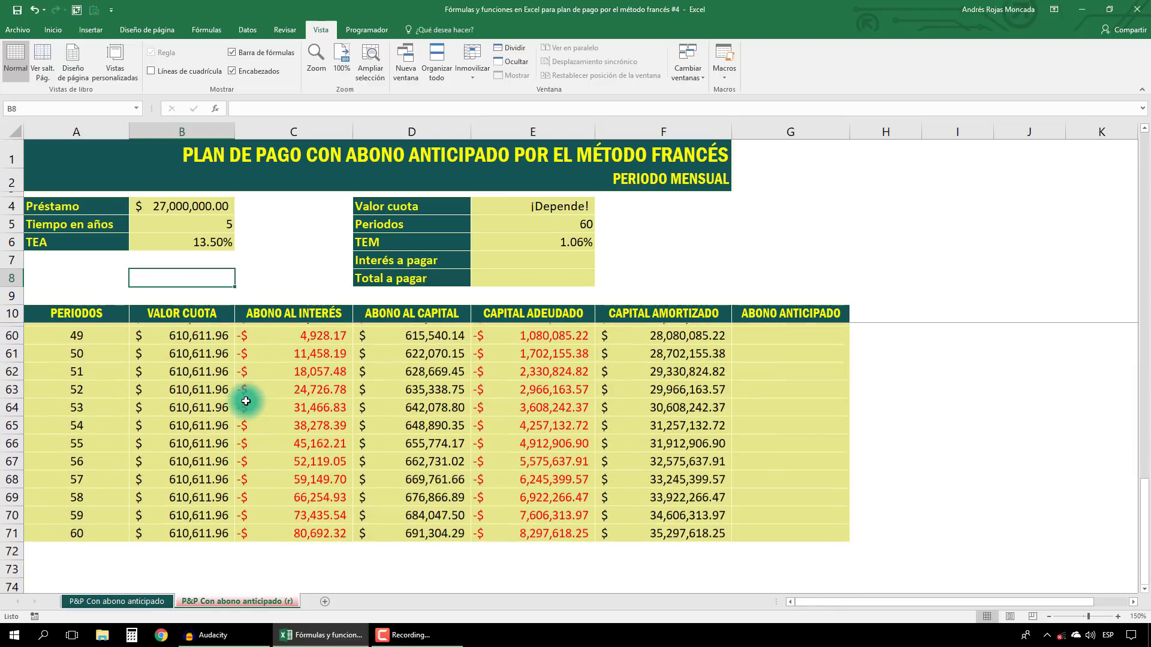
scroll(246, 401, "up", 1)
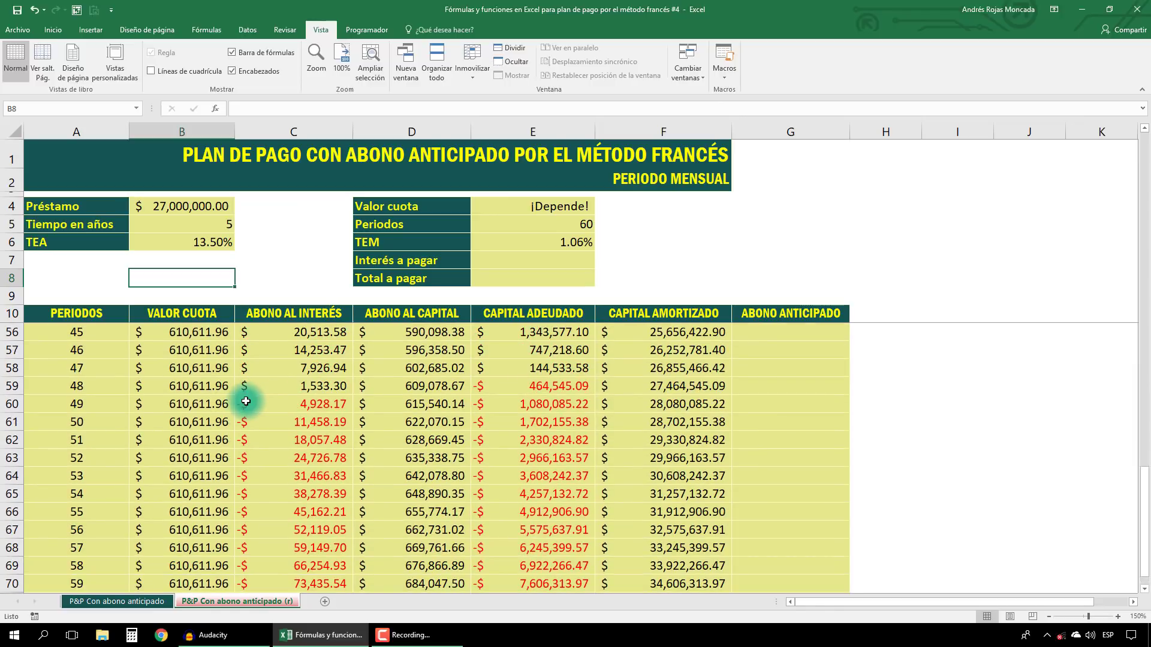
left_click(1145, 589)
left_click(1145, 590)
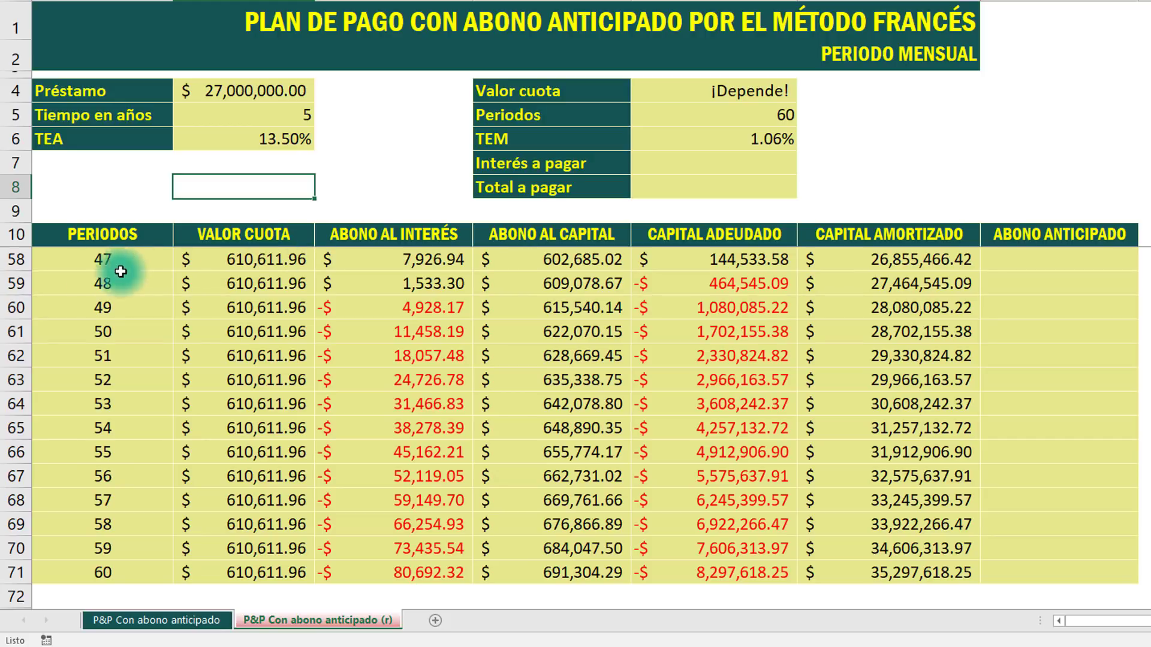
left_click(15, 281)
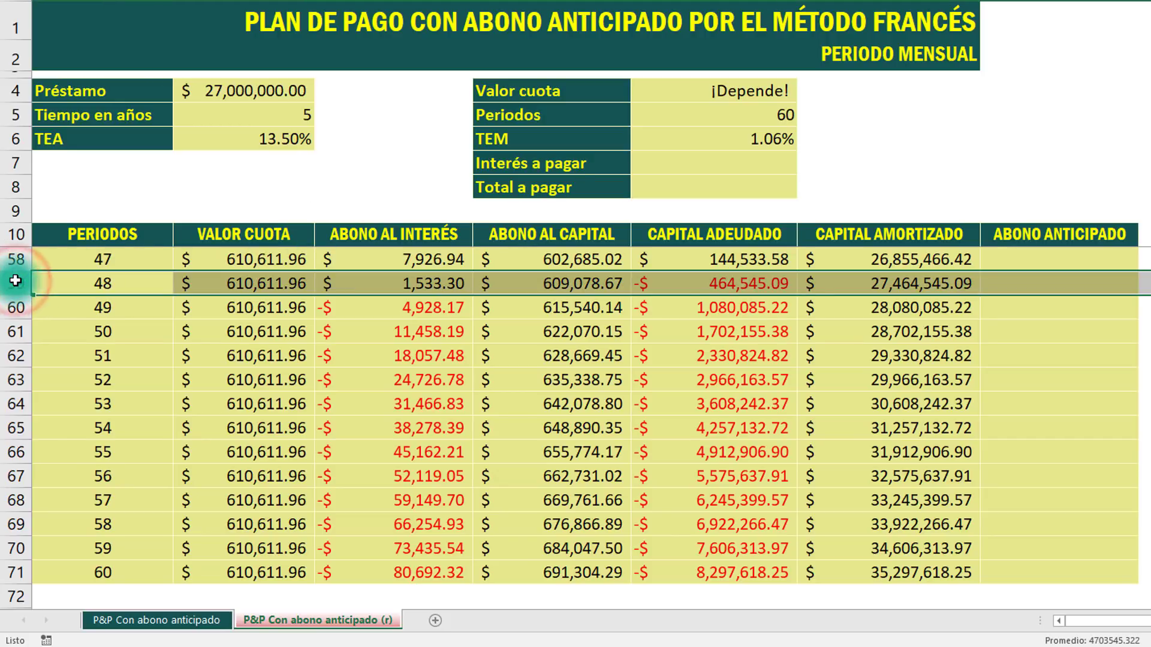
left_click(699, 282)
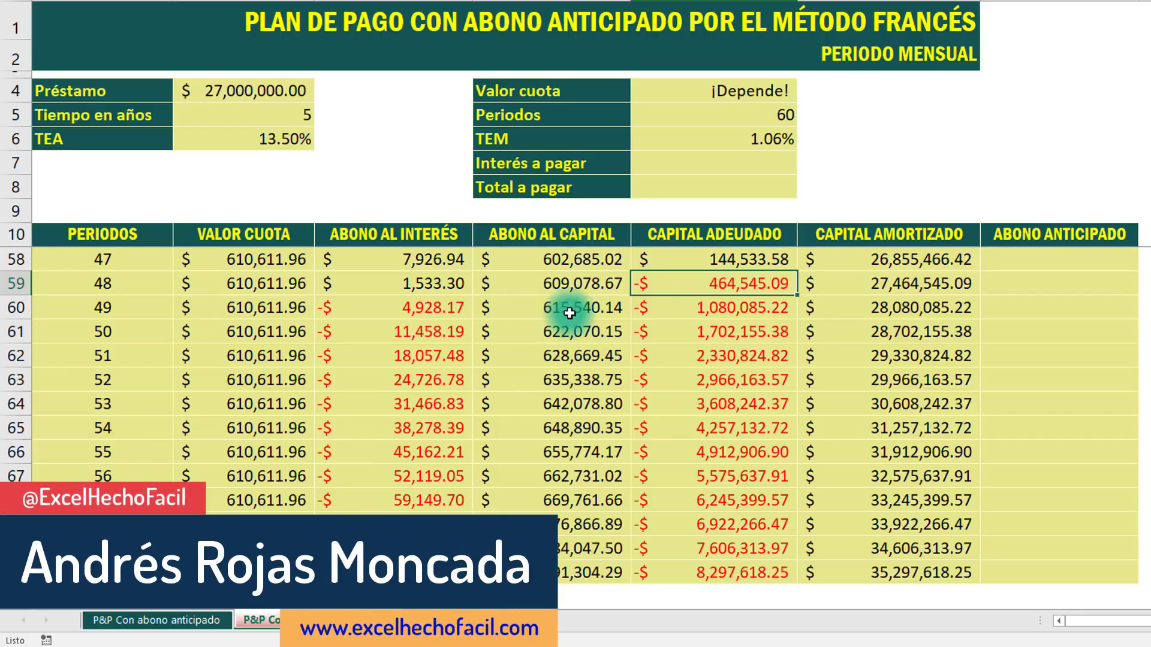
left_click(675, 259)
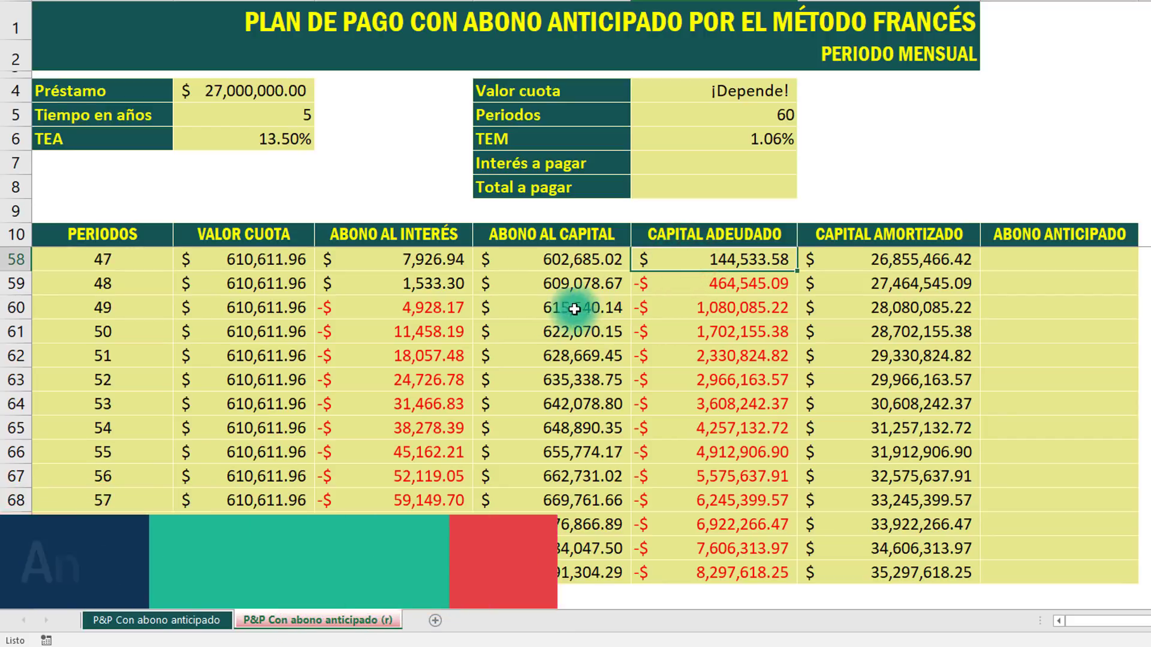
key("Left")
left_click(449, 283)
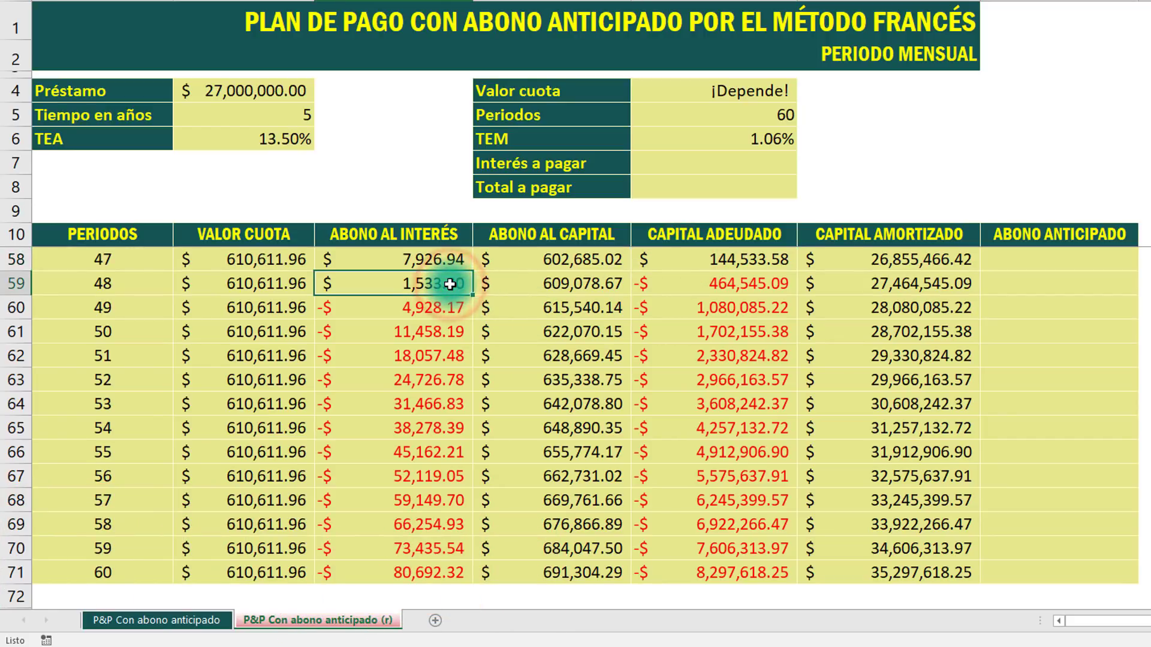
left_click(683, 262, "ctrl")
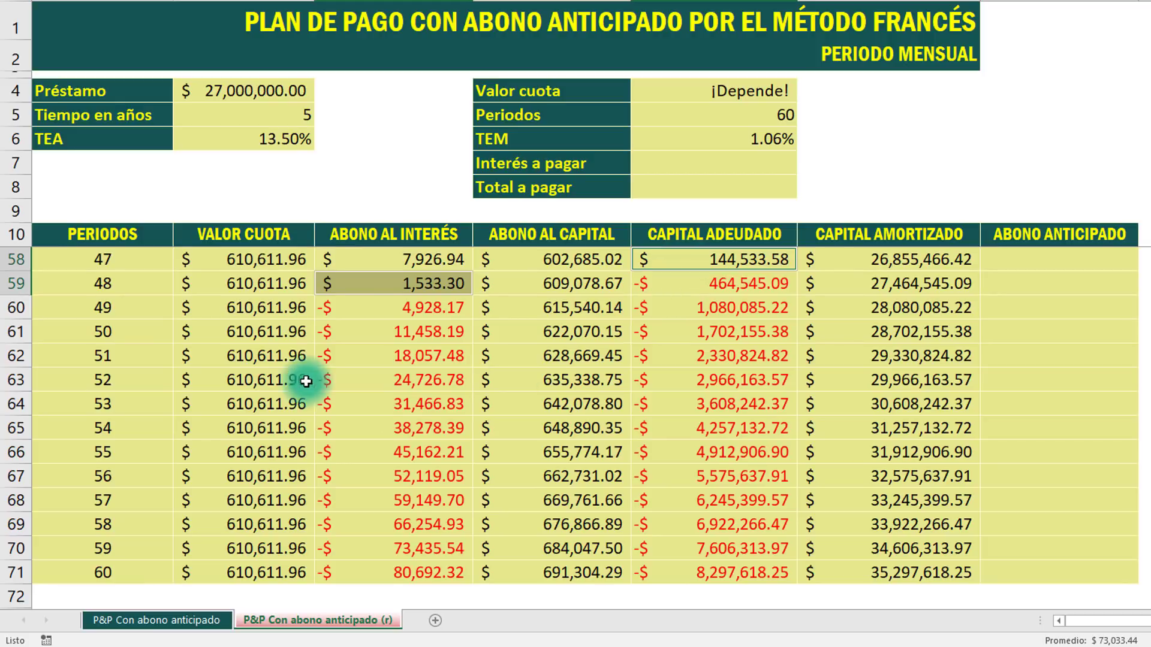
scroll(265, 356, "up", 2)
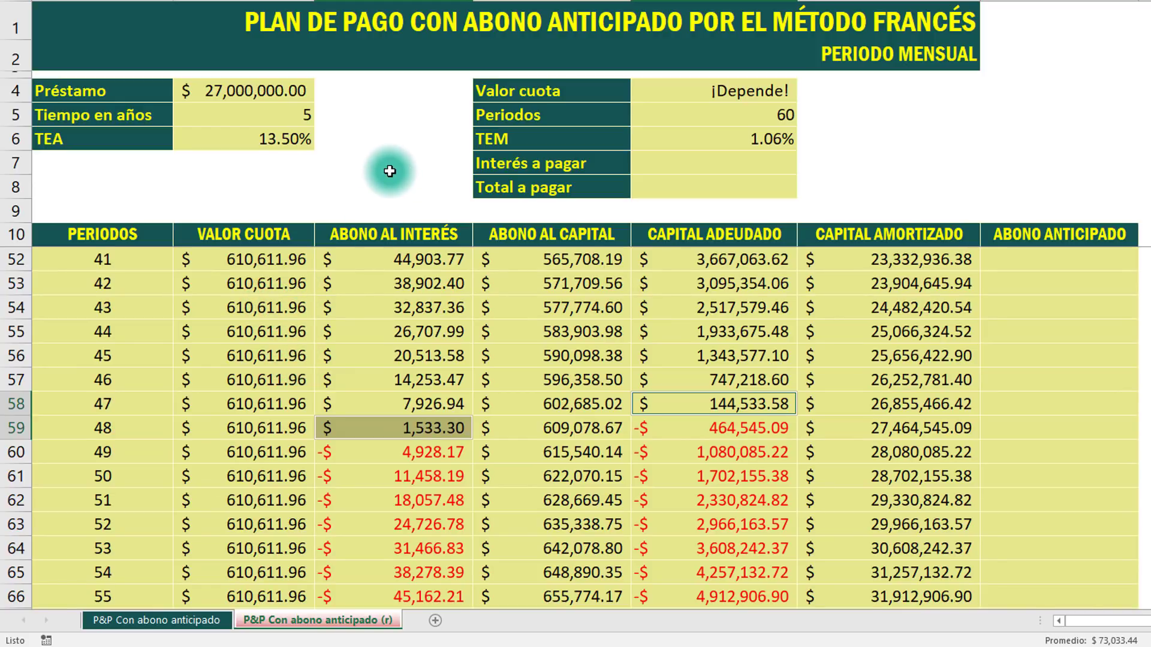
- Unfreeze the sheet's panes
left_click(232, 186)
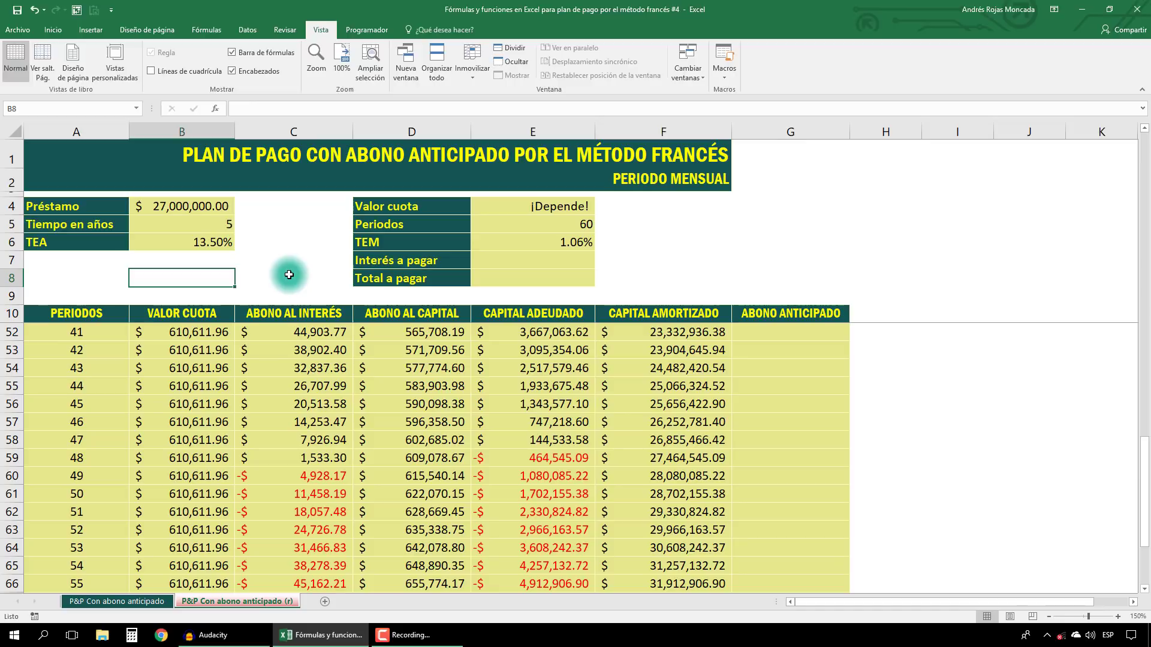
left_click(473, 66)
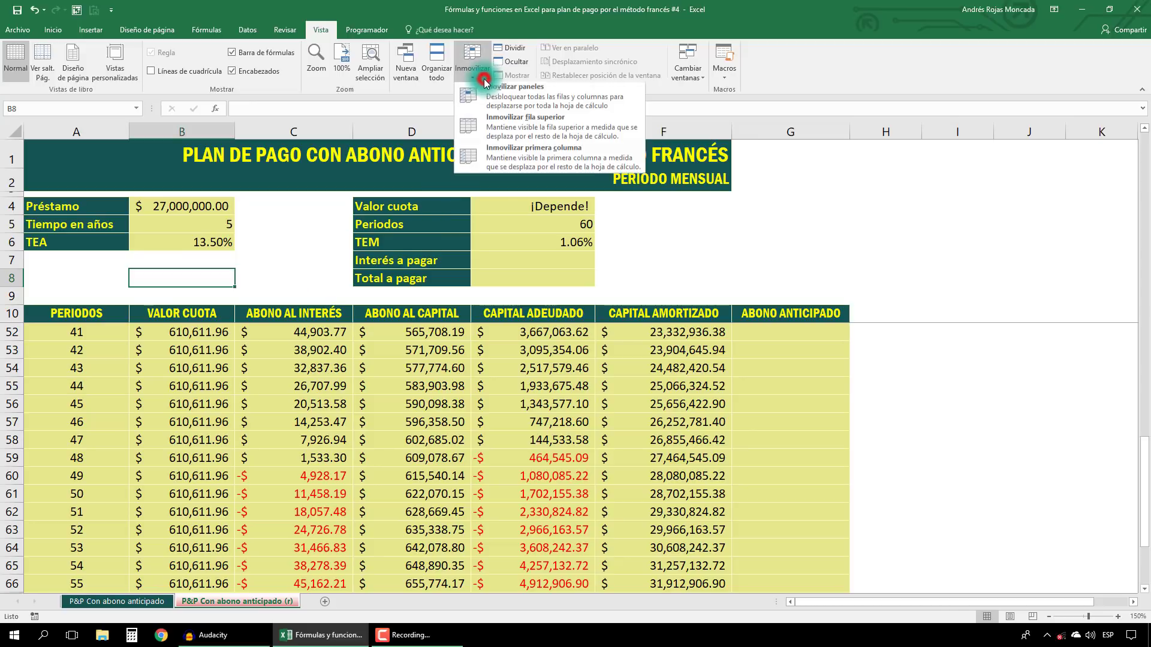
left_click(493, 97)
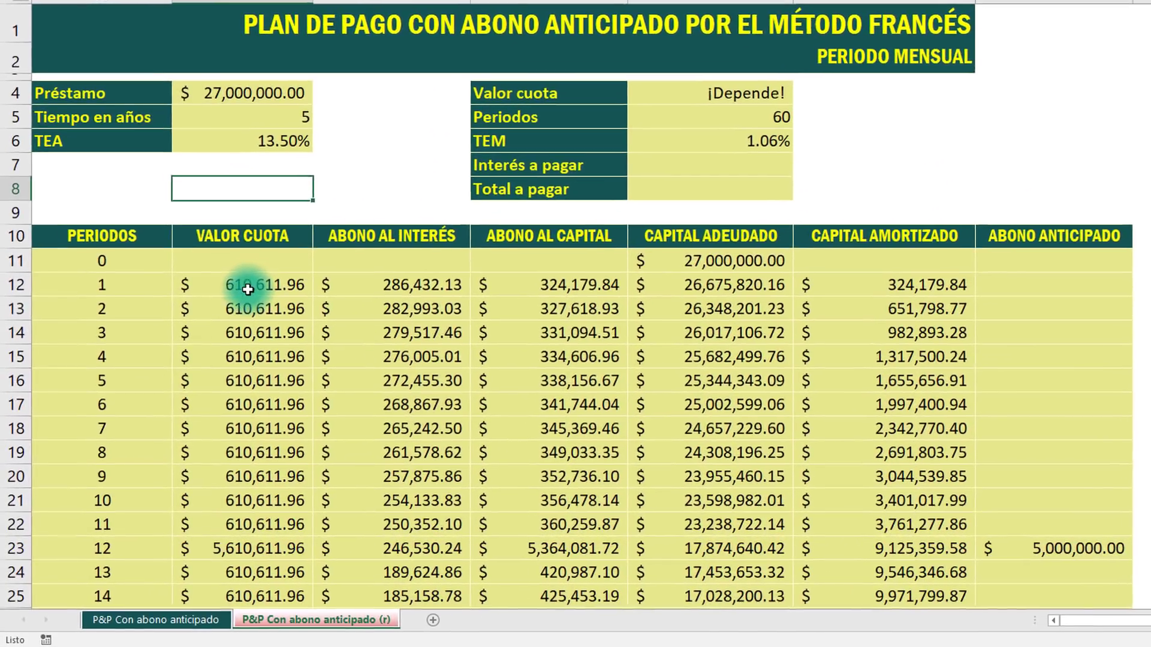
- In the period 1 Valor cuota formula, cell B12, change PAGO's number-of-periods argument to $E$5-FILAS($B$12:B12)
left_click(185, 351)
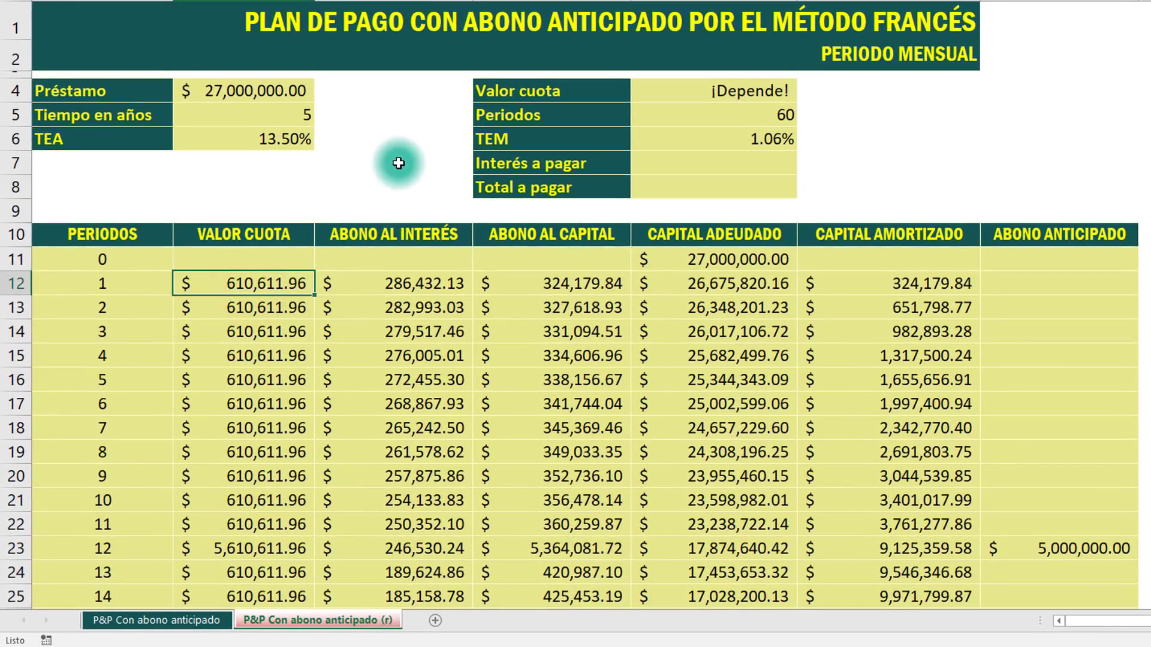
key("F2")
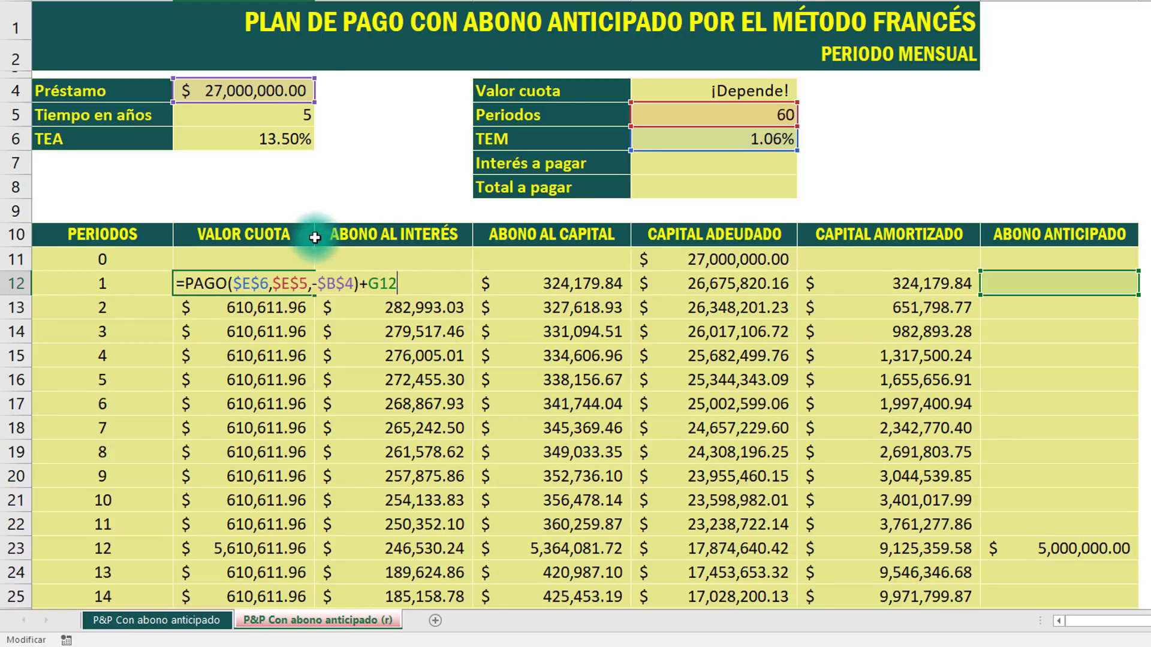
left_click(308, 283)
left_click_drag(286, 290, 273, 285)
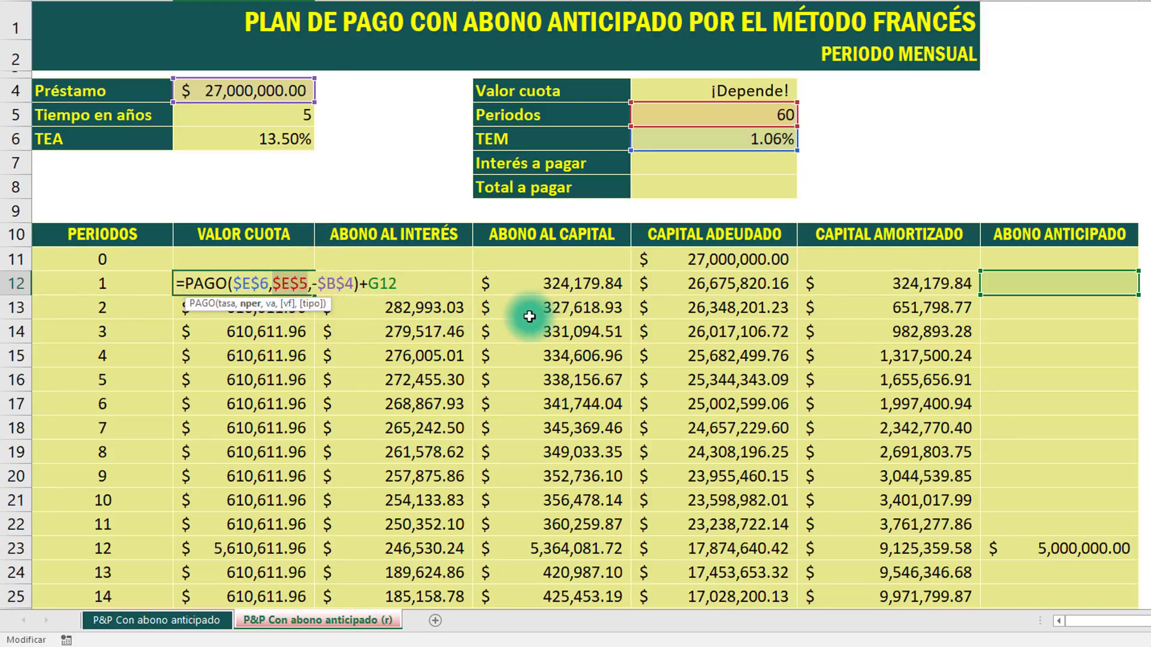
left_click(311, 283)
type("-")
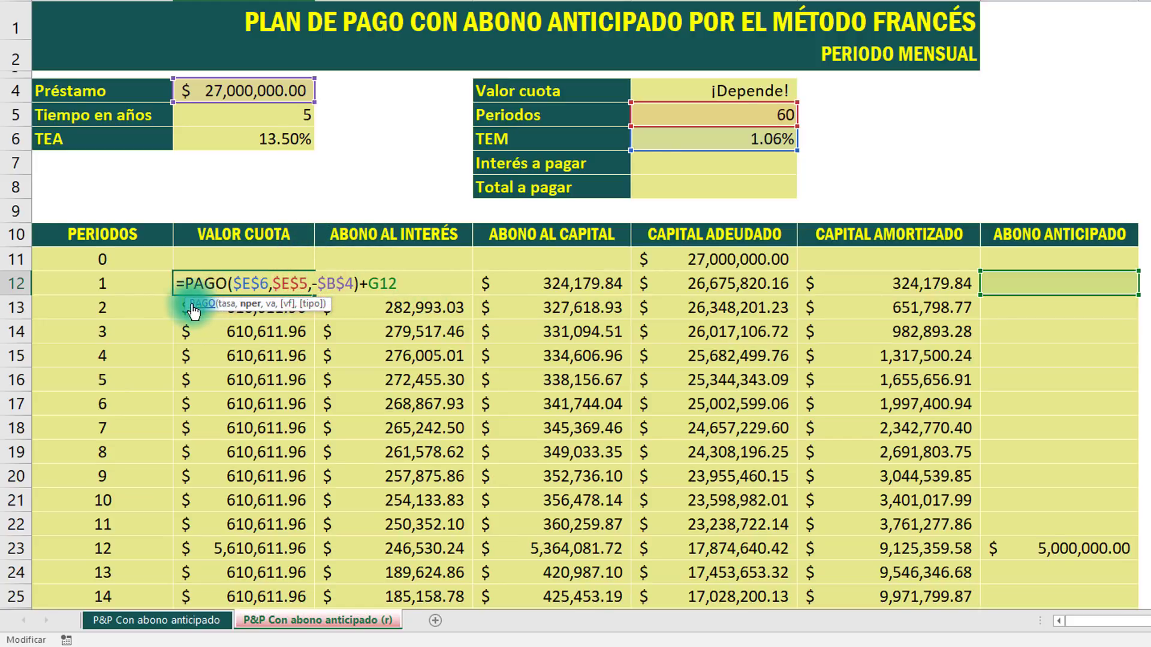
left_click_drag(190, 304, 192, 191)
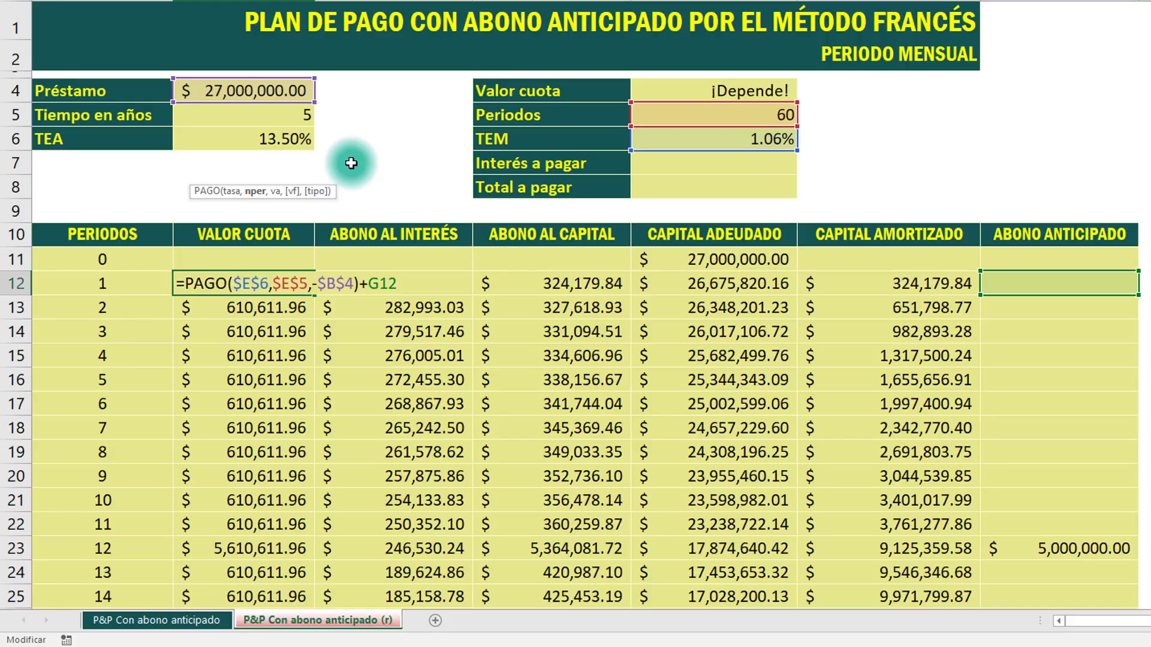
type("-filas")
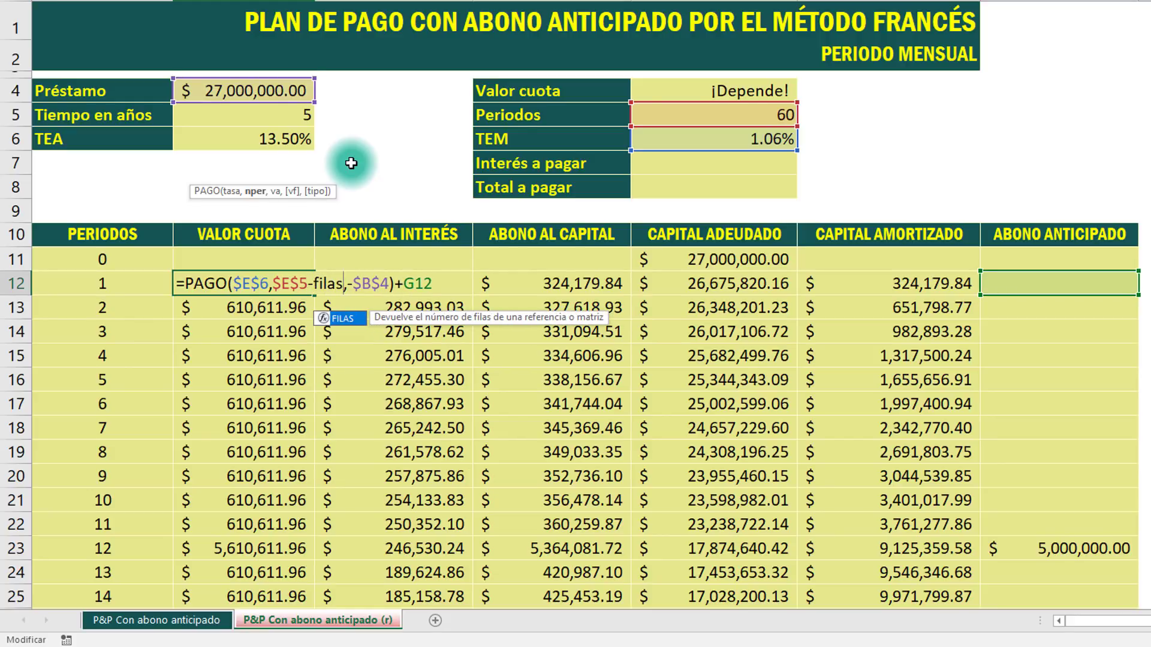
key("Tab")
type("B12")
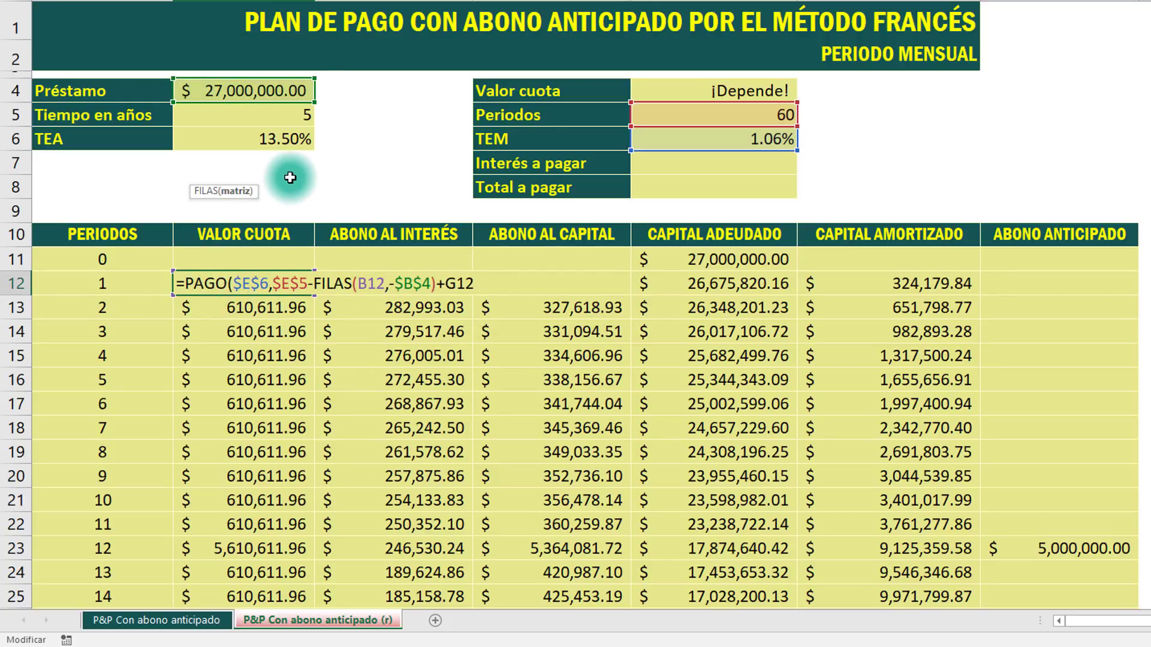
key("F4")
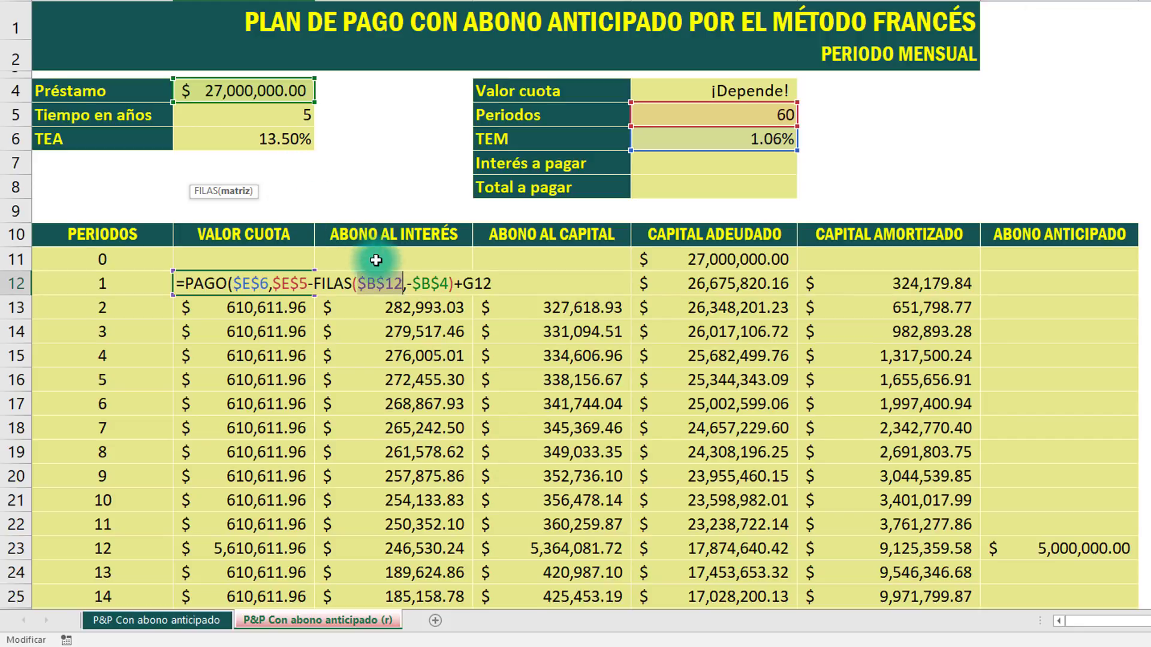
left_click(402, 282)
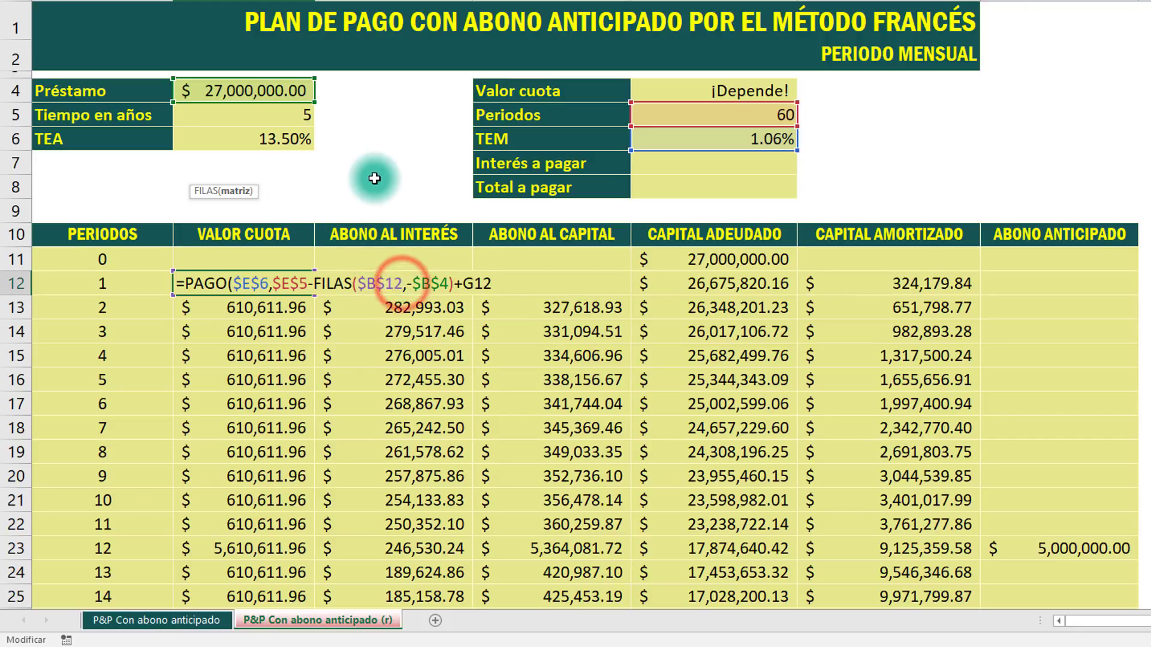
type(":B12")
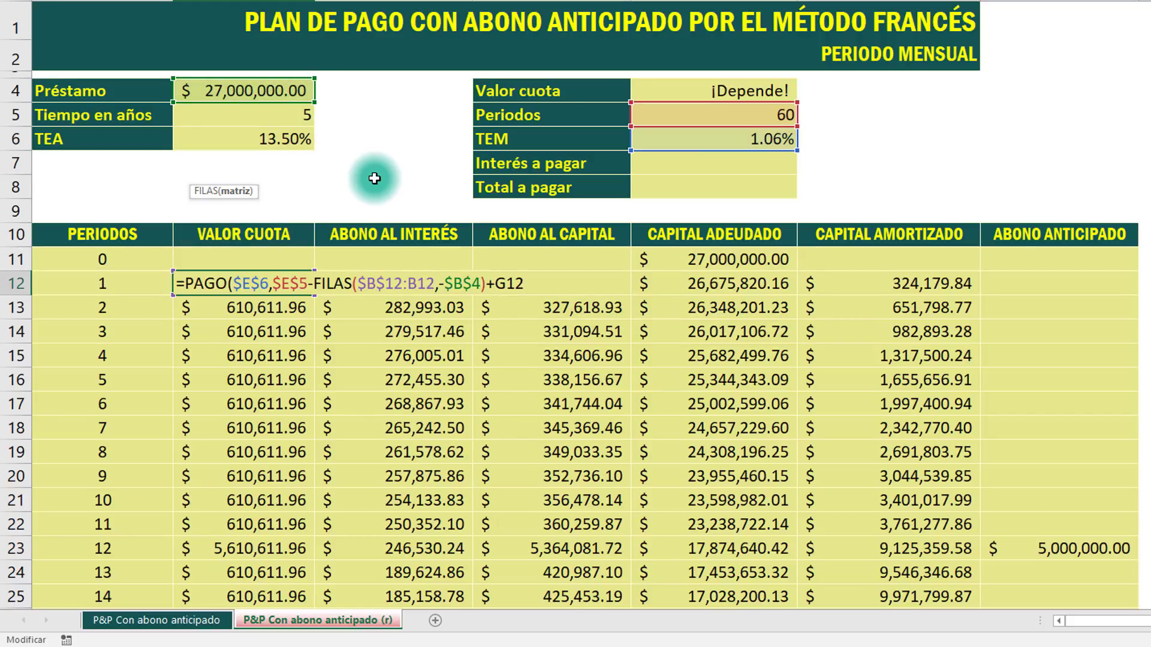
type(")")
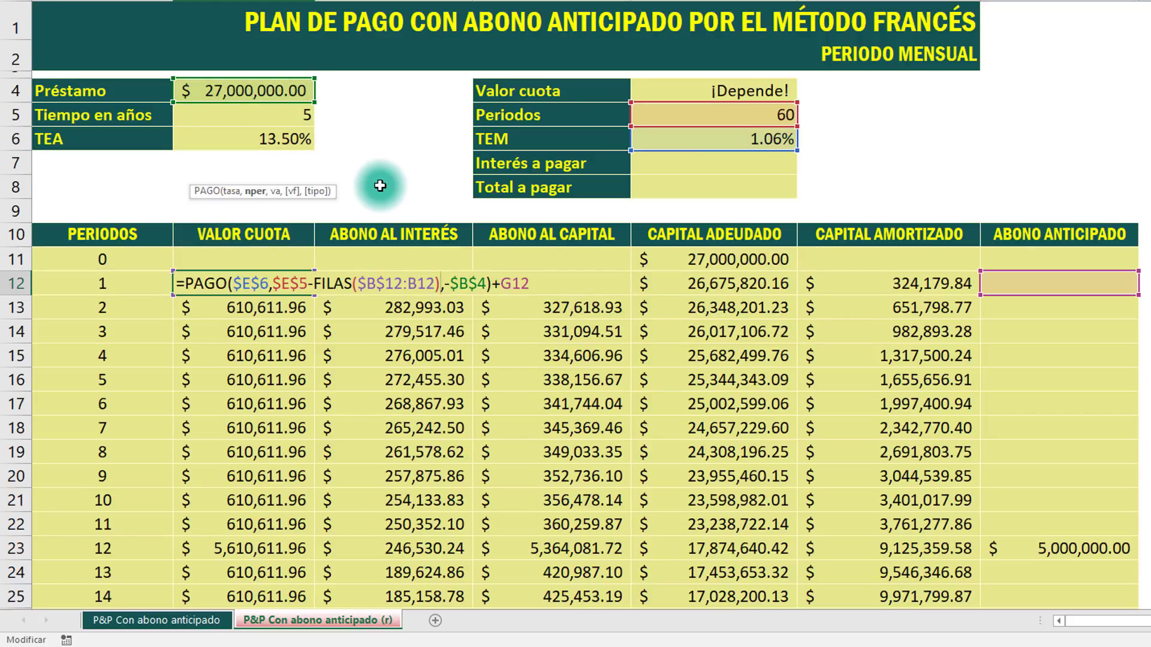
- Evaluate the $E$5-FILAS($B$12:B12) part within the B12 formula, then restore the expression
left_click(442, 283)
left_click_drag(443, 284, 273, 284)
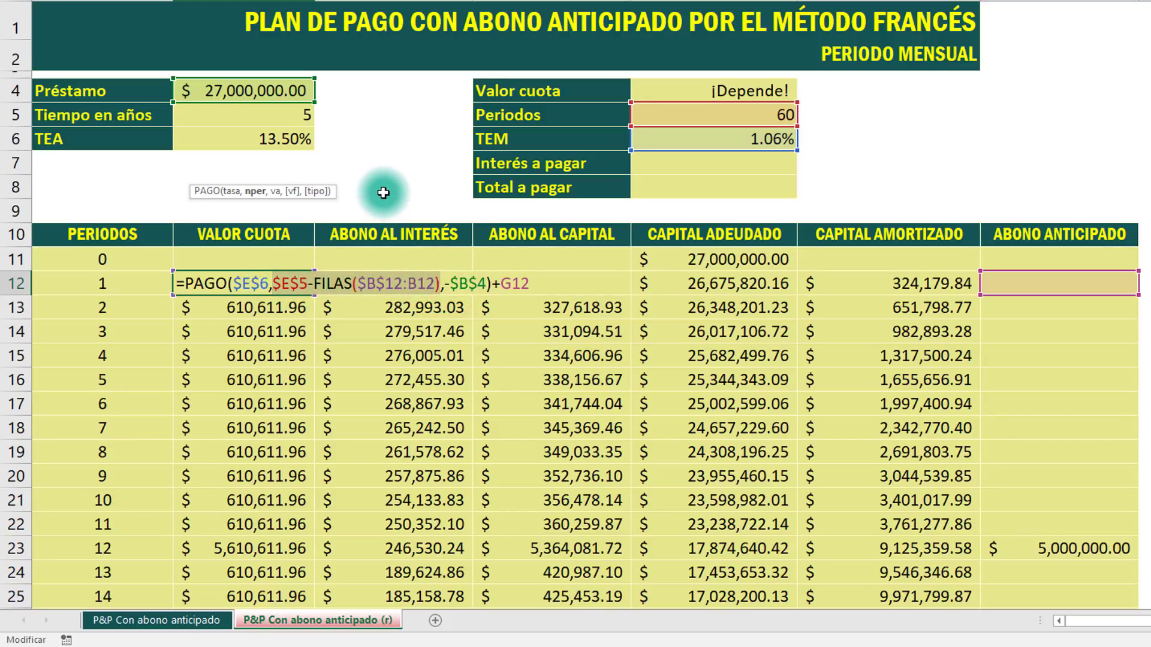
key("F9")
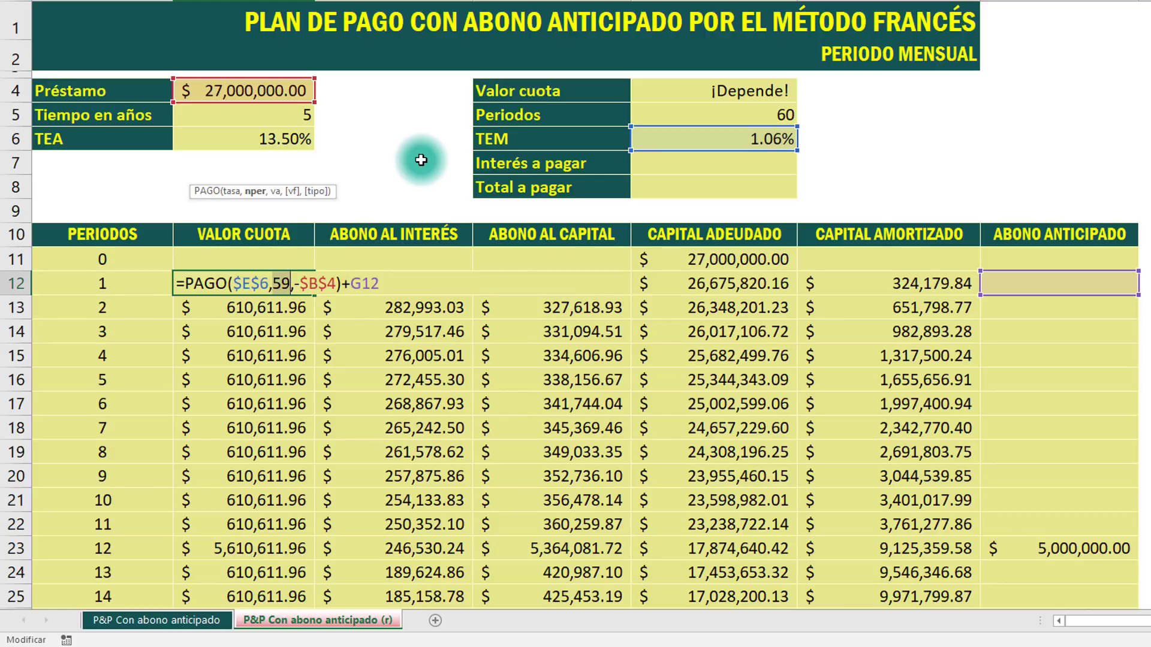
key("ctrl+z")
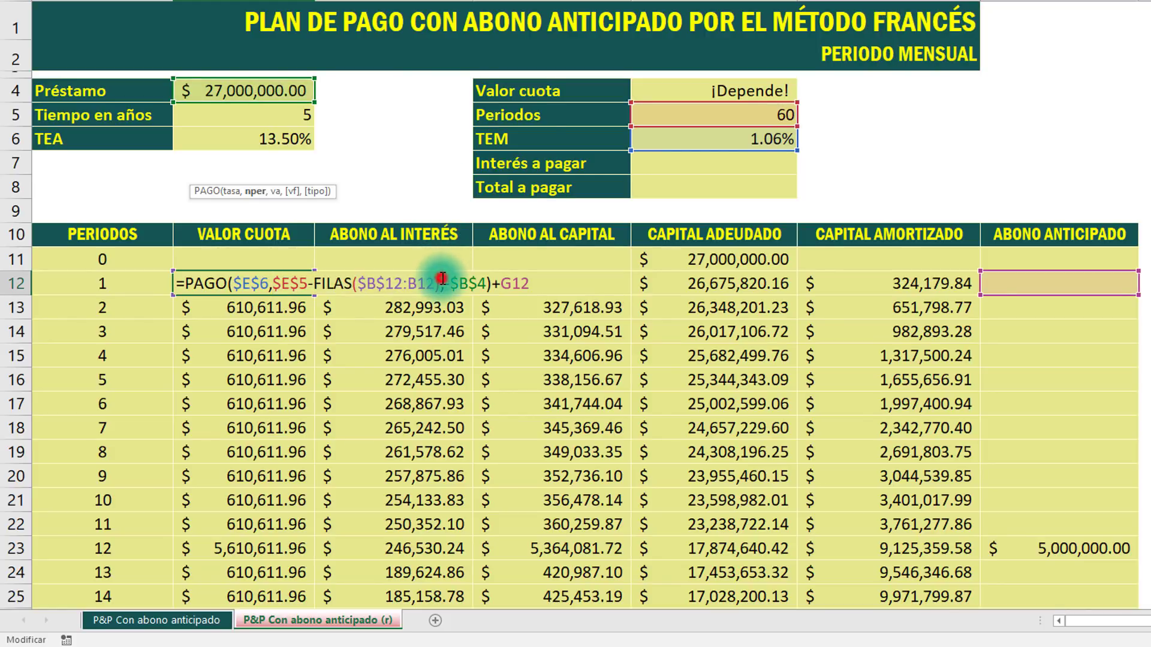
- Add +1 after FILAS($B$12:B12) in B12's number-of-periods argument, check what the argument evaluates to and restore the expression
left_click(441, 281)
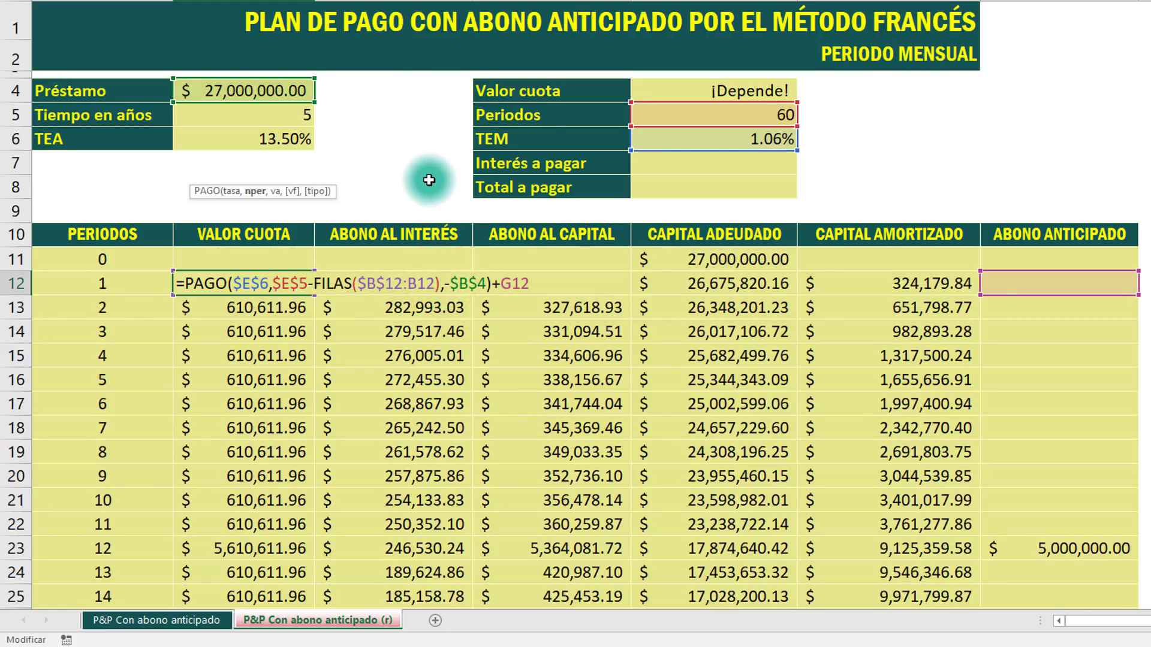
type("+1")
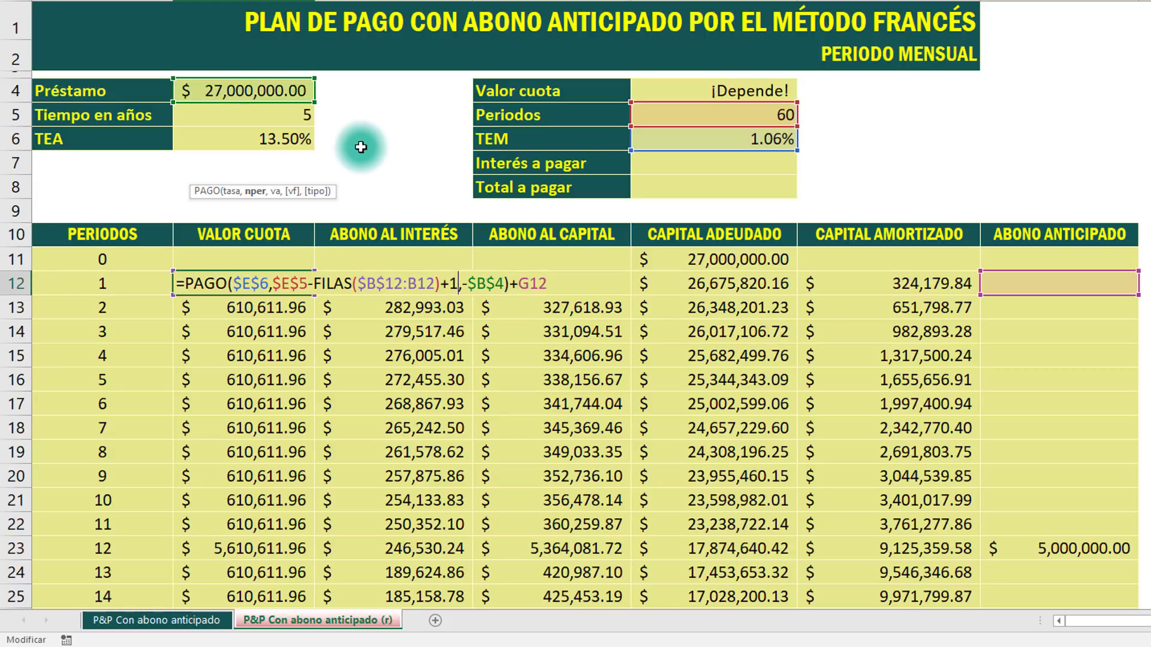
left_click(251, 191)
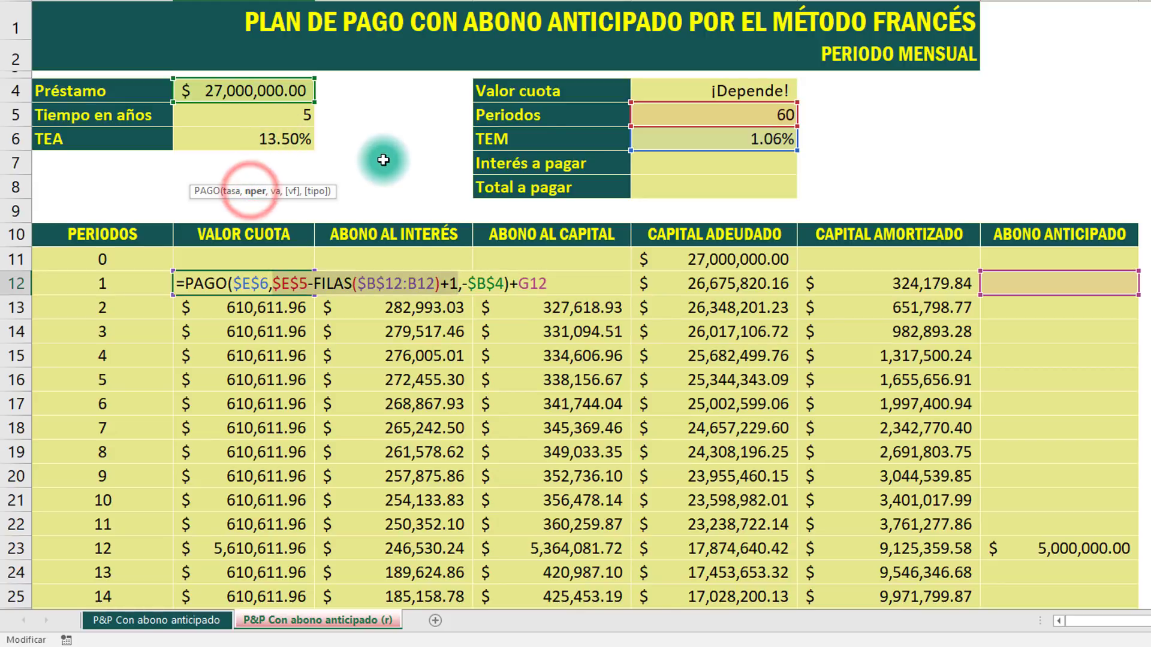
key("F9")
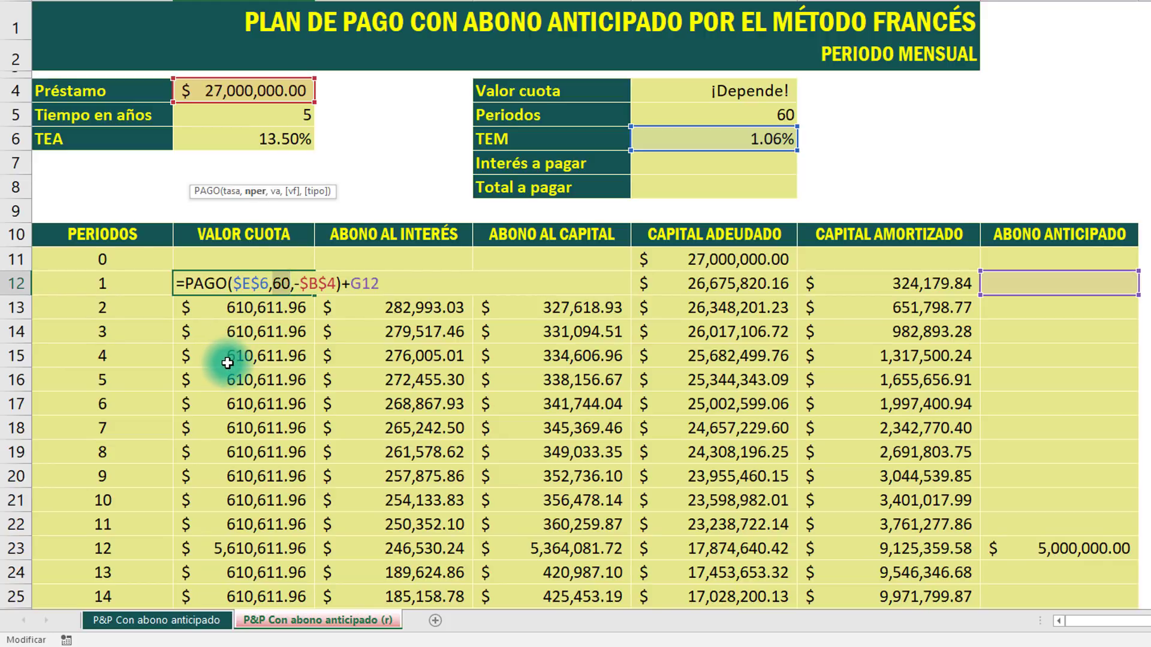
key("ctrl+z")
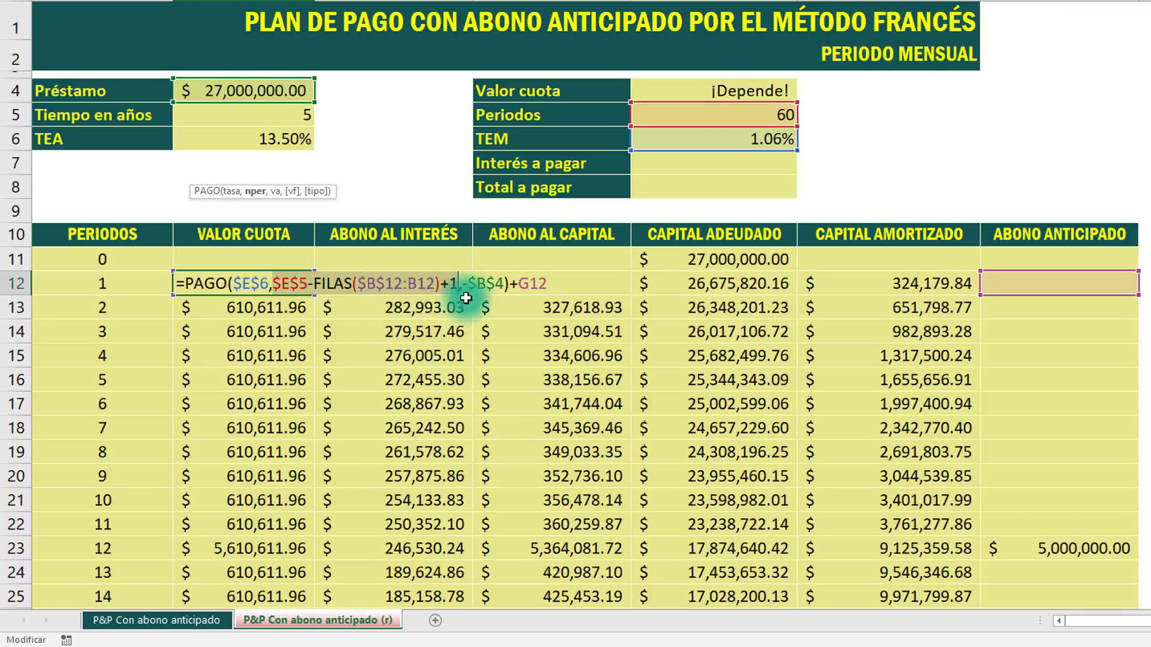
- Replace $B$4 with E11 as PAGO's present value in B12 and fill the formula down the Valor cuota column
left_click(278, 192)
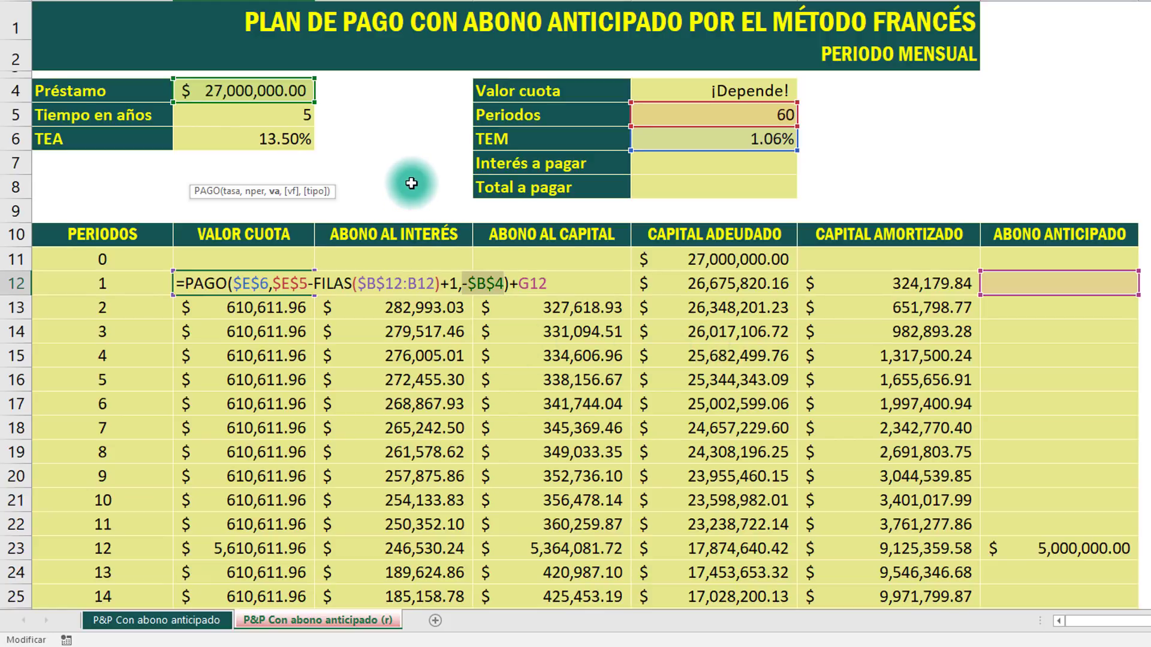
key("BackSpace")
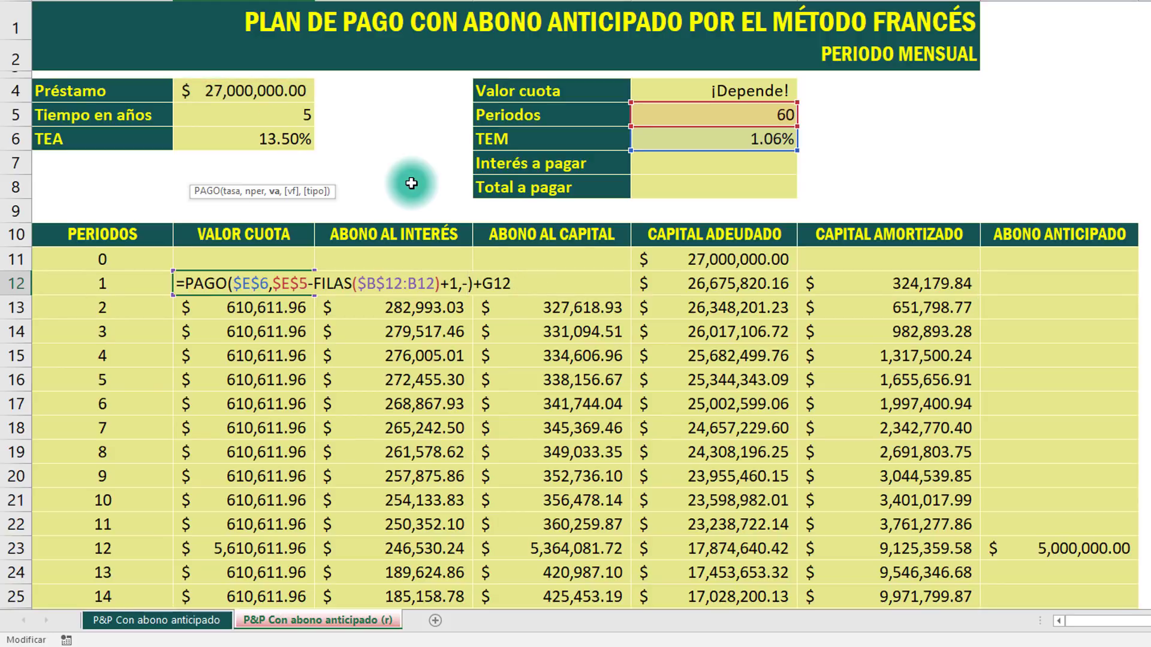
left_click(688, 259)
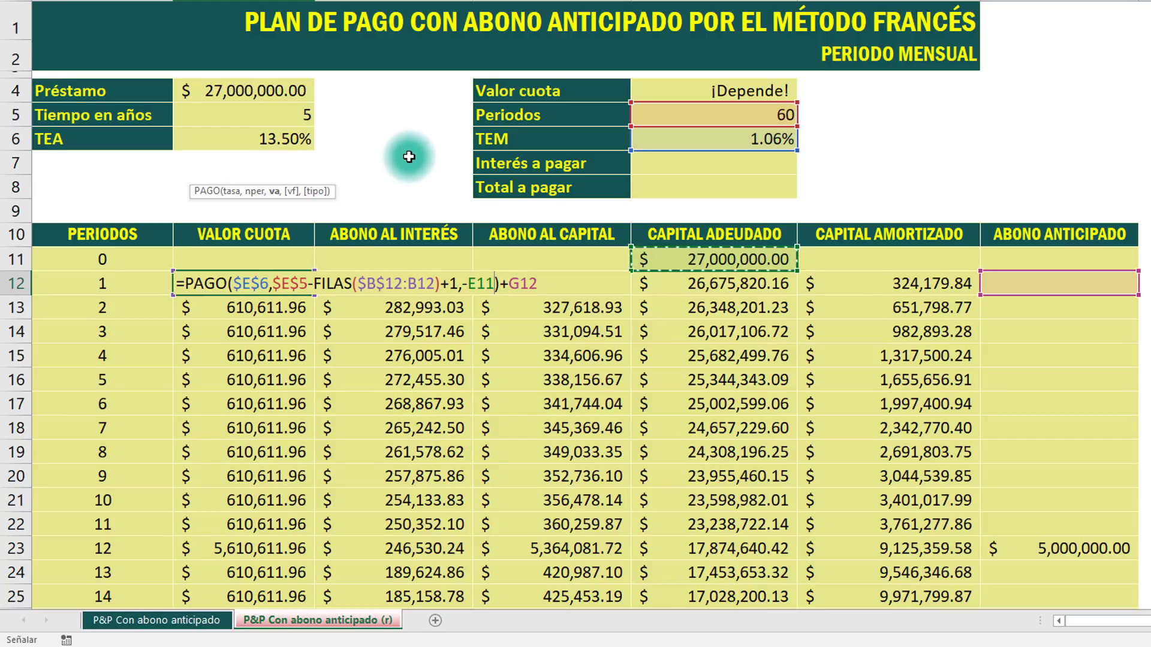
key("ctrl+Return")
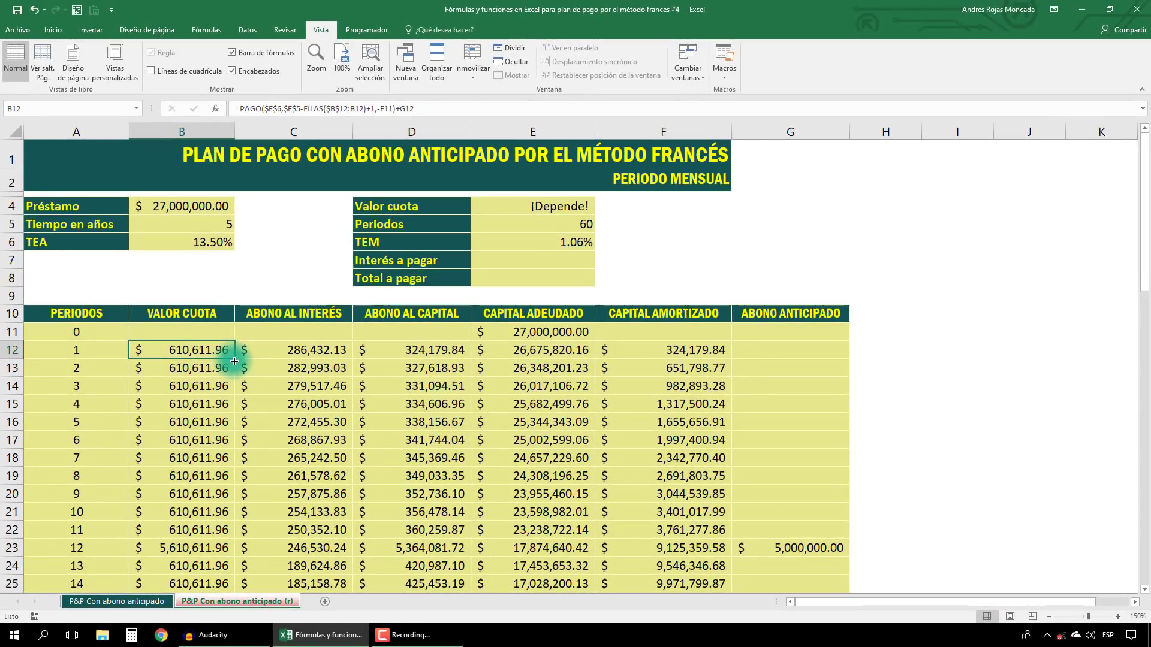
double_click(234, 360)
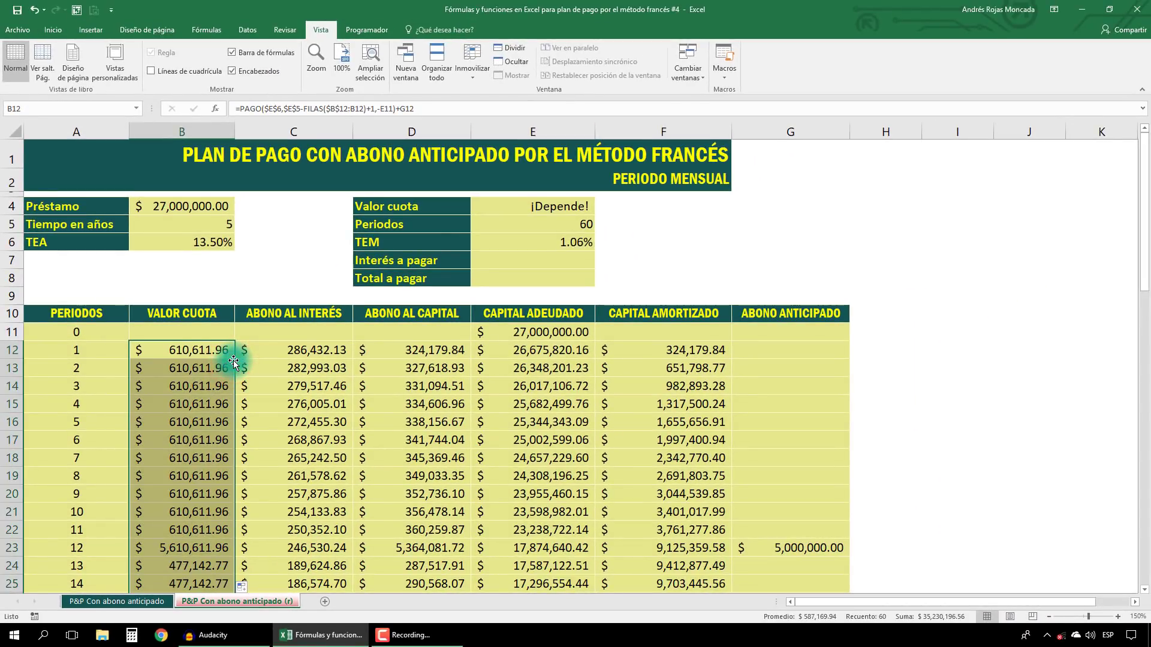
- Freeze the sheet's panes above row 11 so the loan data and column headers stay in view
left_click(12, 331)
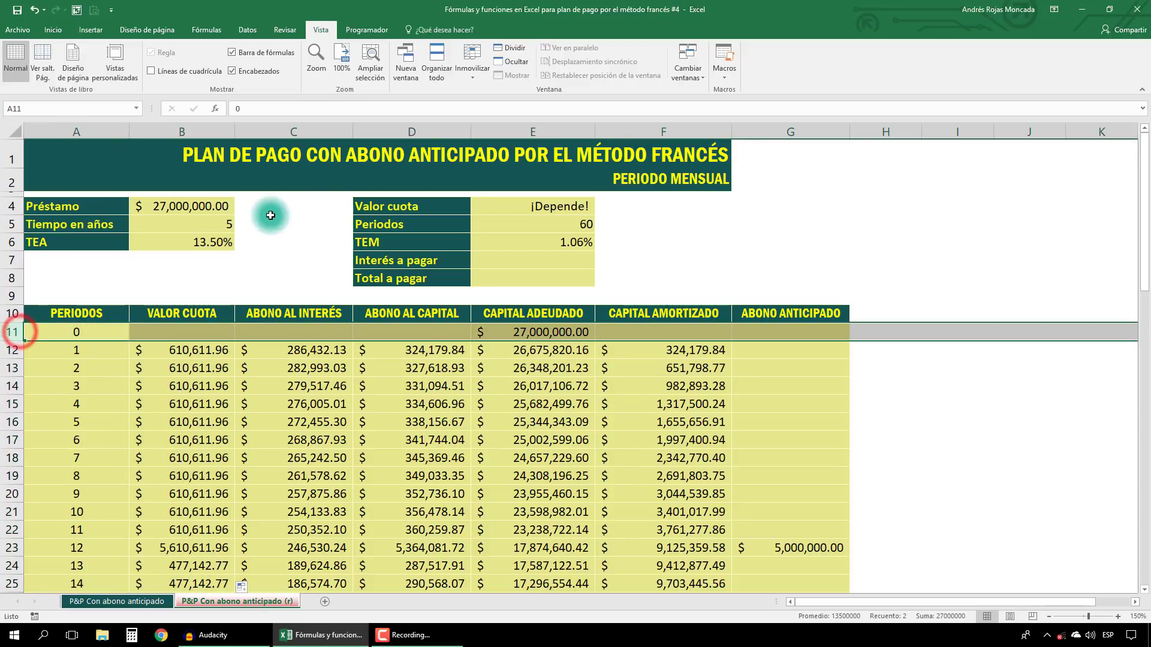
left_click(471, 75)
left_click(490, 100)
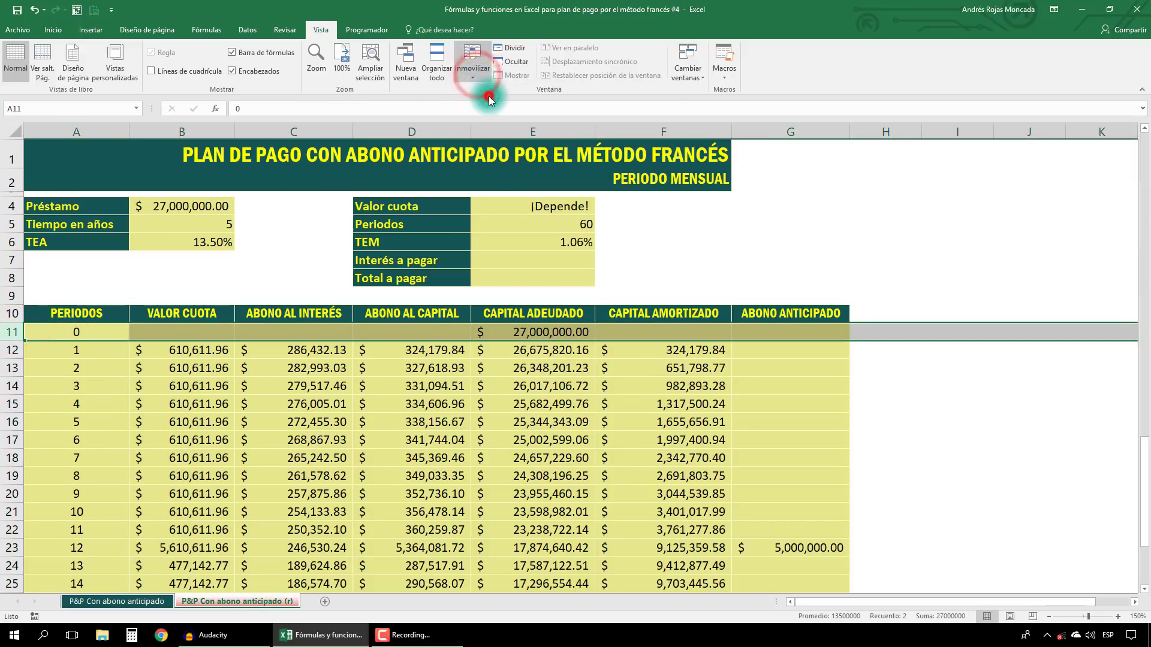
left_click(191, 279)
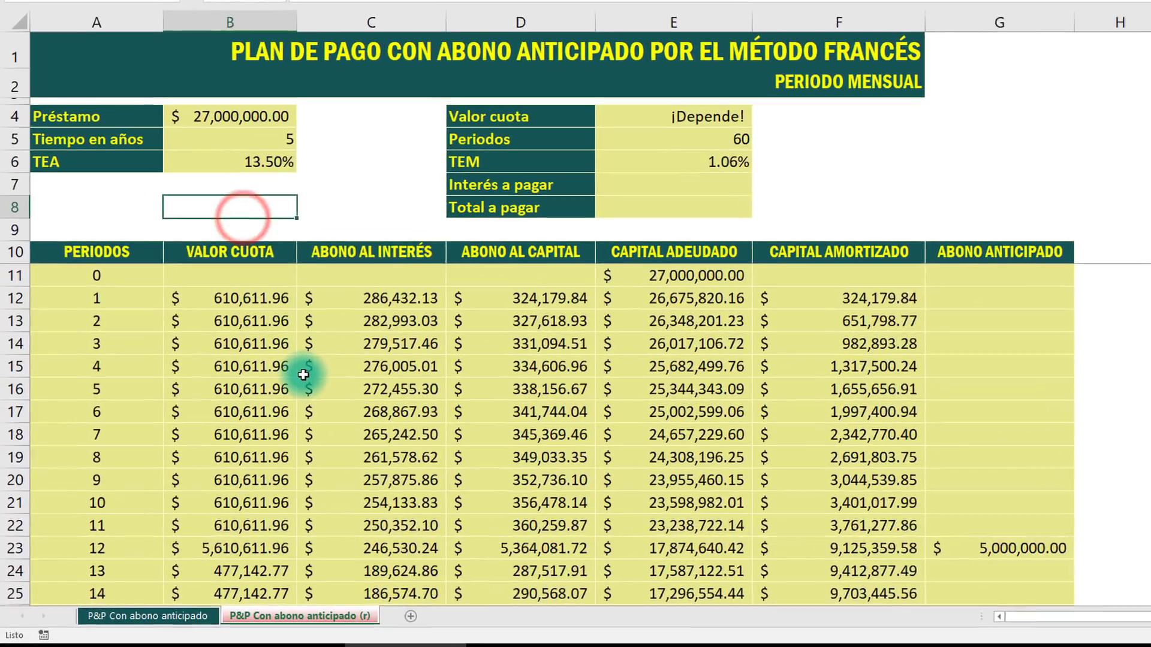
- Examine the instalments from the period 12 early payment through period 60, including the outstanding and amortised capital in the last row
scroll(303, 374, "down", 3)
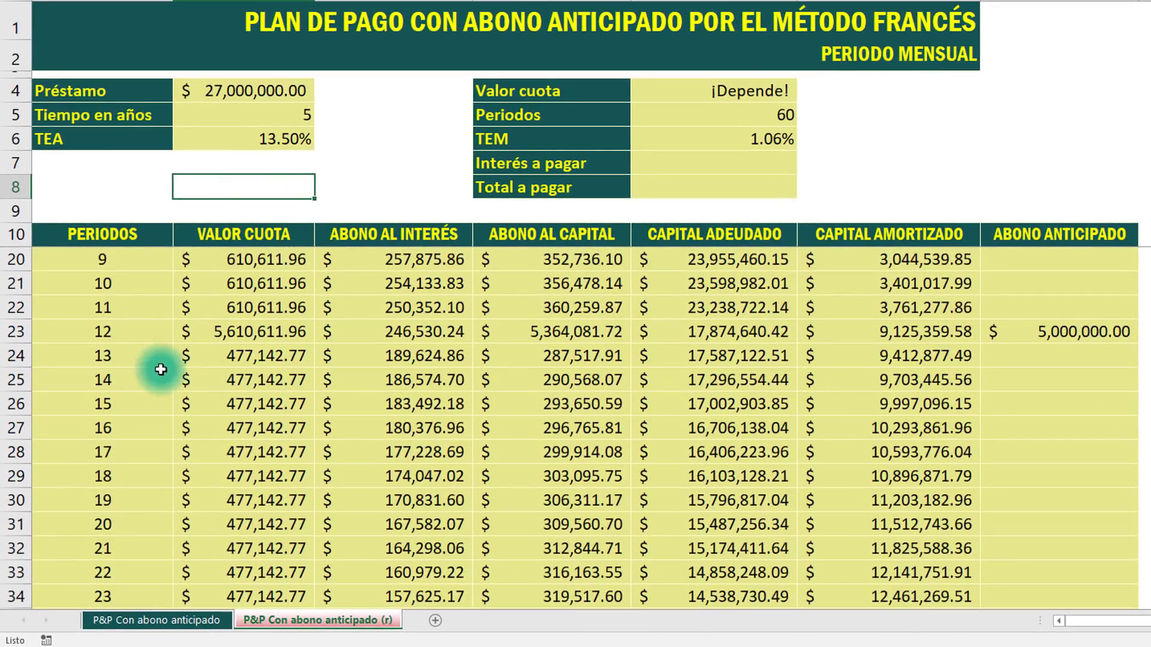
left_click(13, 331)
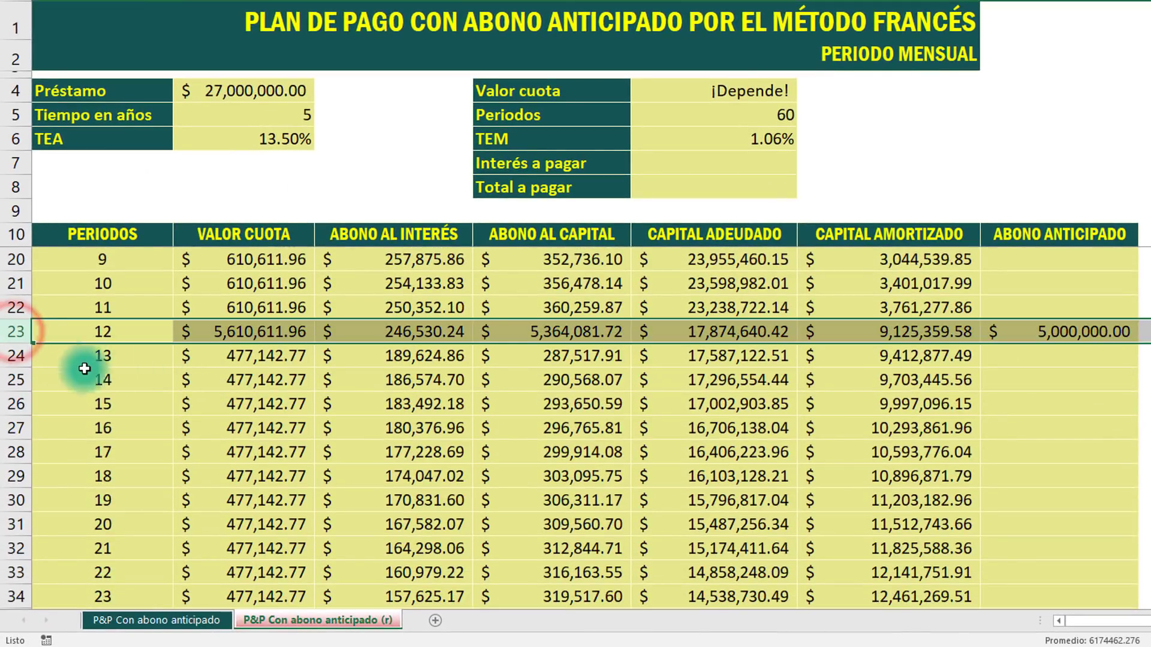
left_click(257, 358)
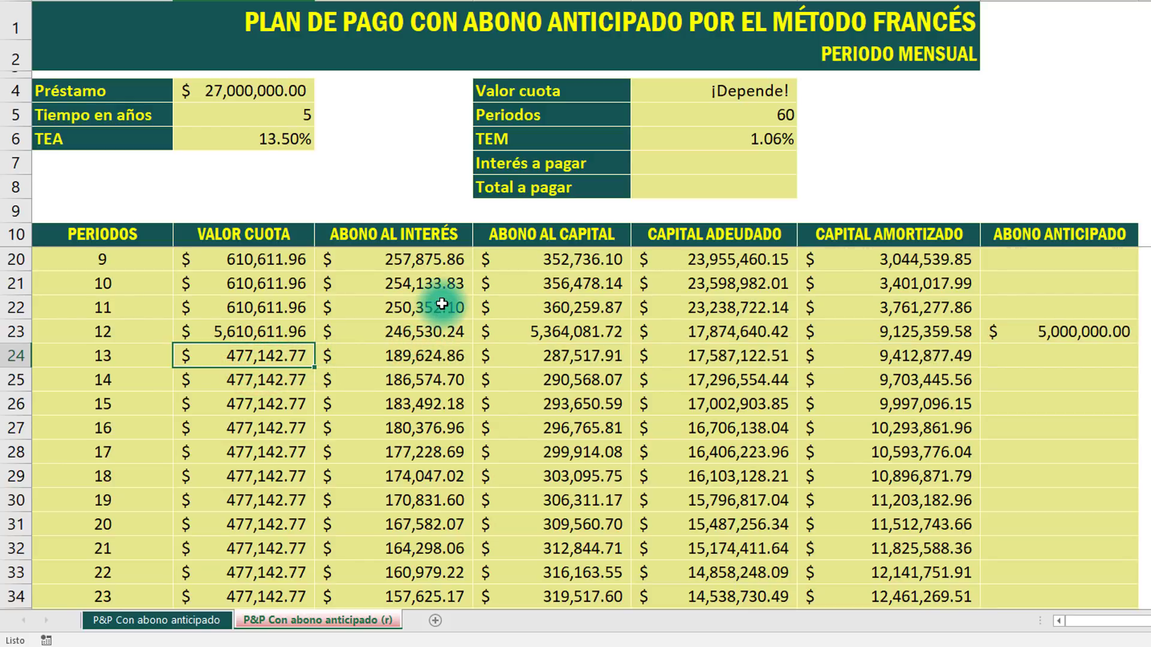
scroll(442, 304, "down", 10)
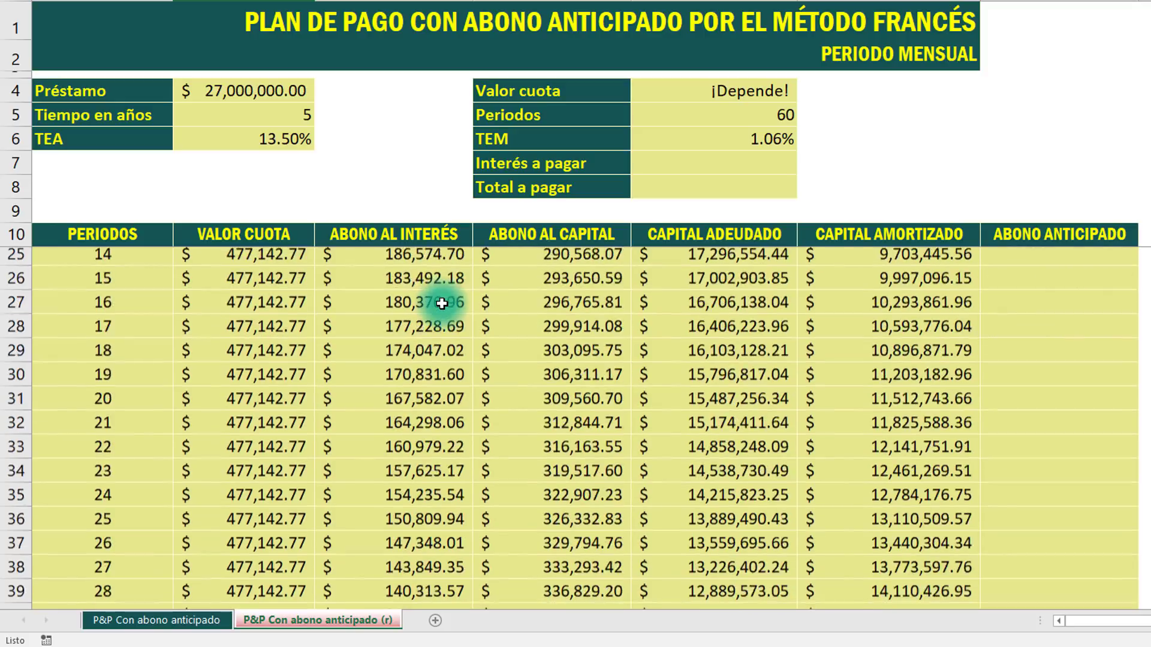
scroll(442, 304, "down", 6)
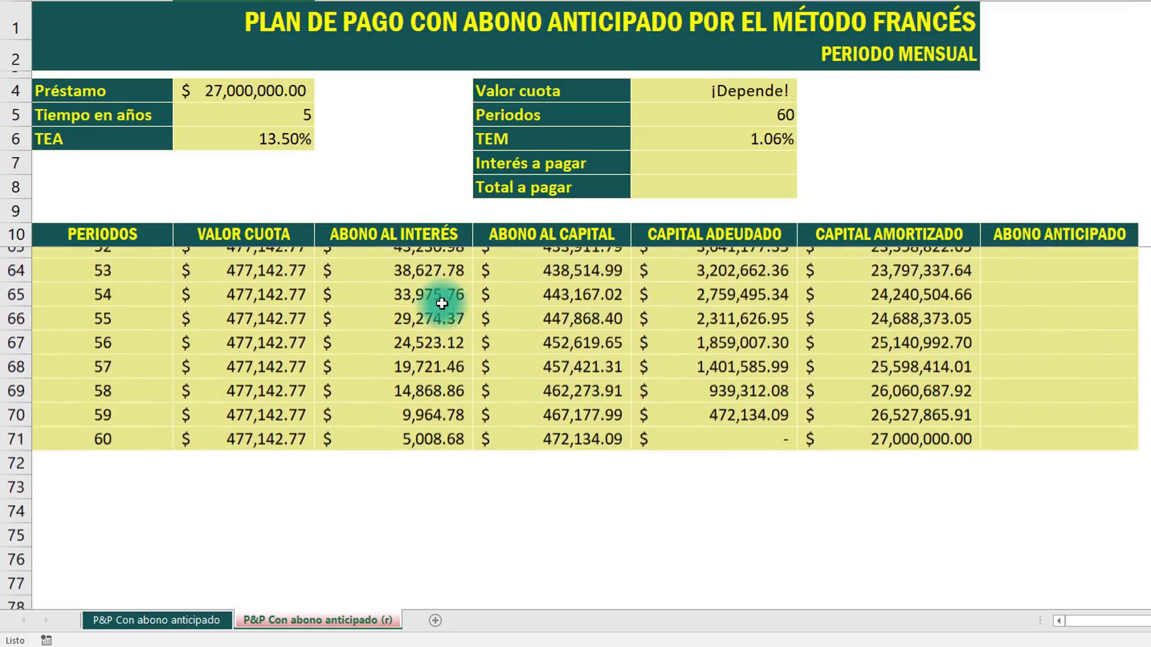
scroll(442, 301, "up", 1)
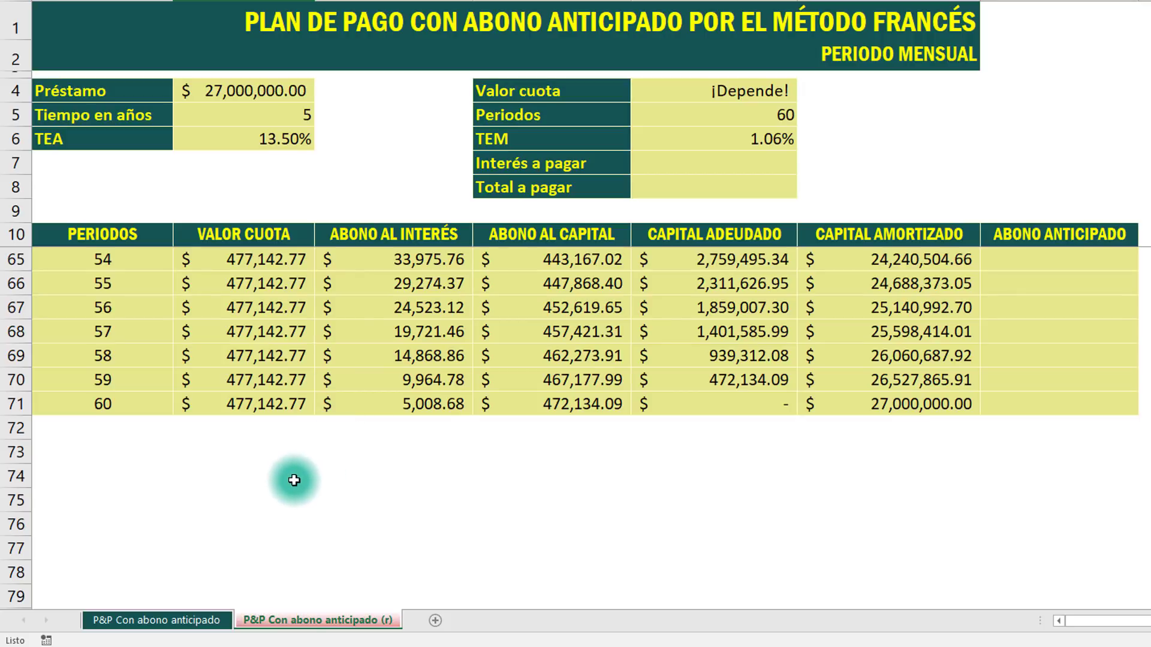
scroll(234, 490, "up", 12)
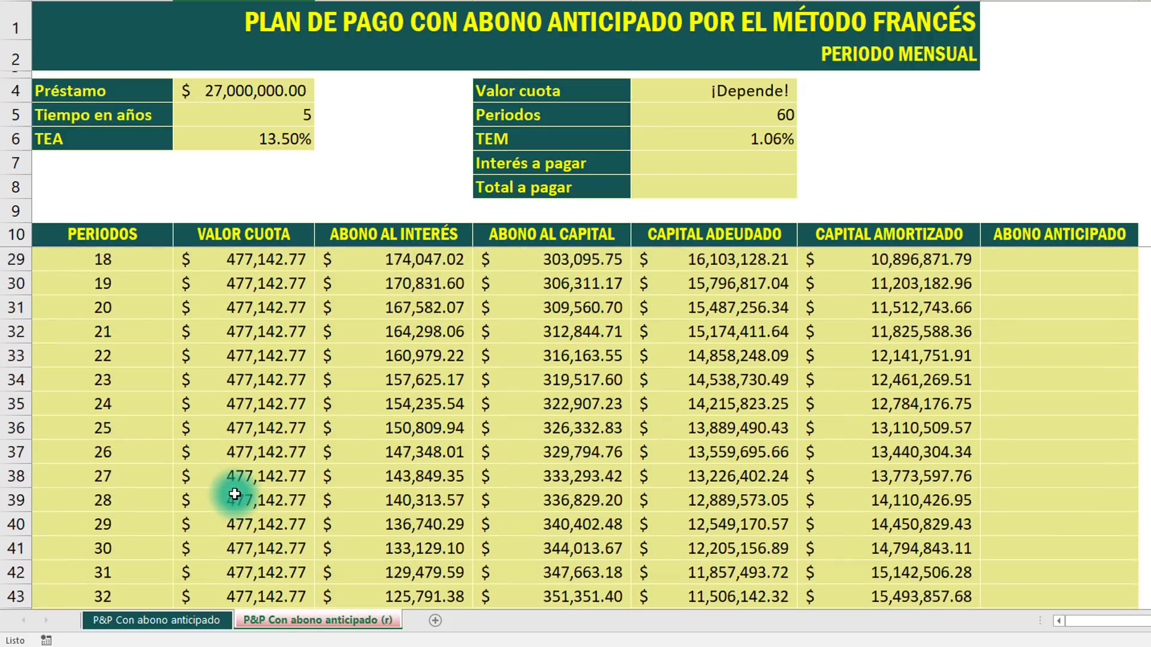
scroll(234, 494, "up", 6)
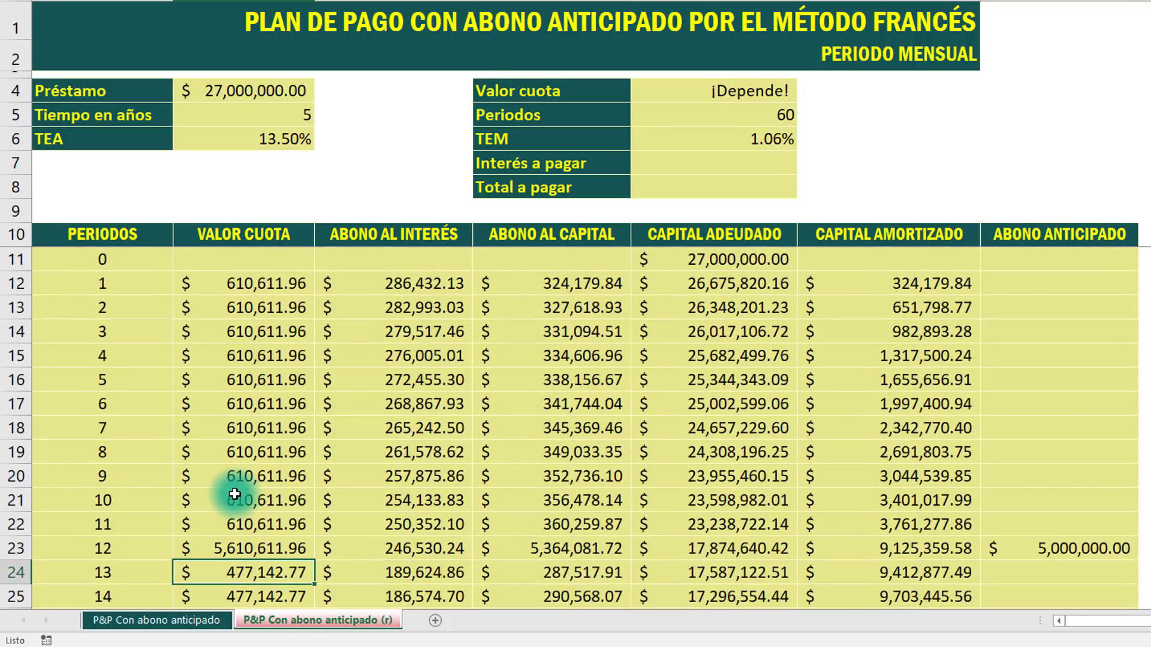
- Enter an early payment of 4,000,000 for period 24 in the Abono anticipado column
scroll(234, 494, "down", 5)
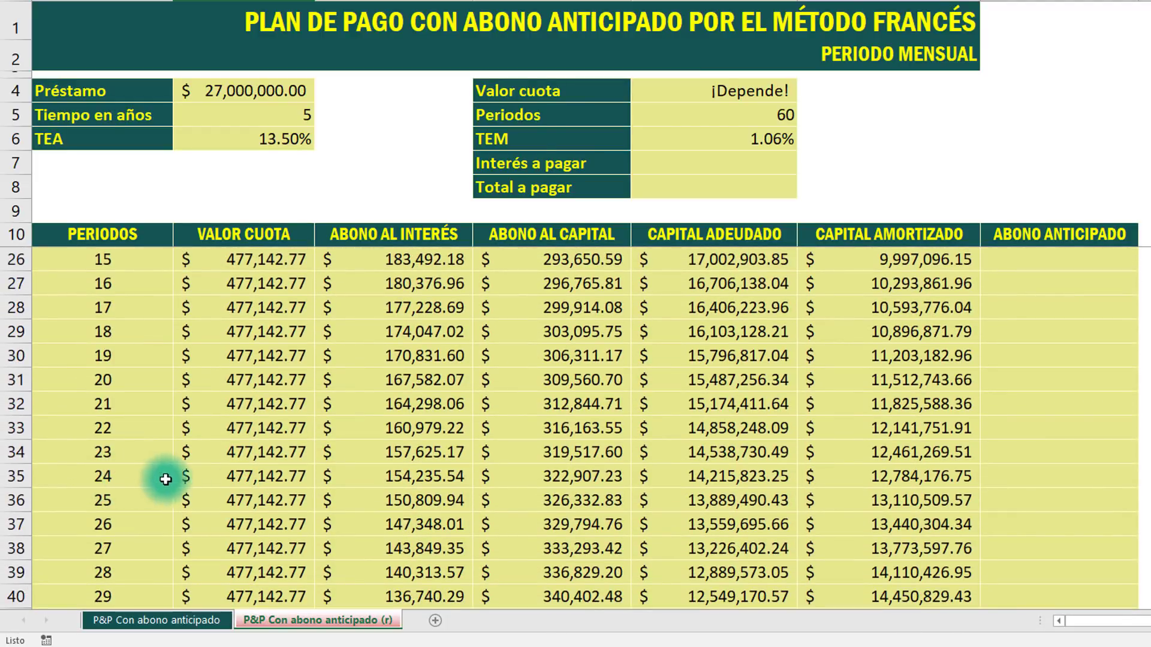
left_click(1027, 473)
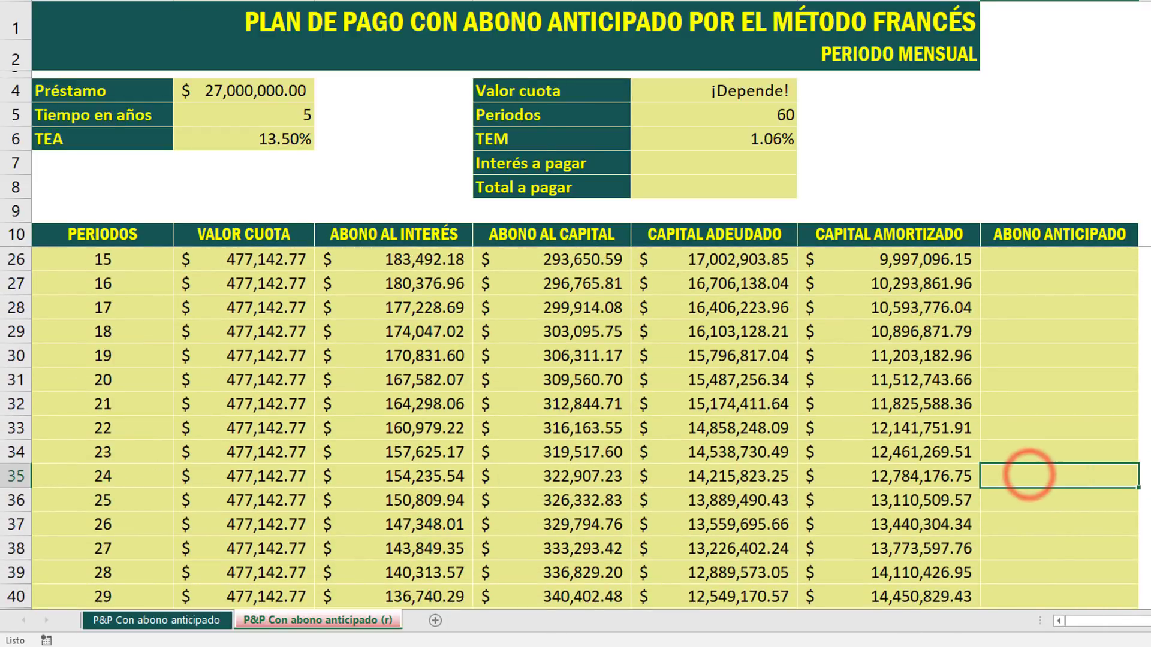
type("4,000,")
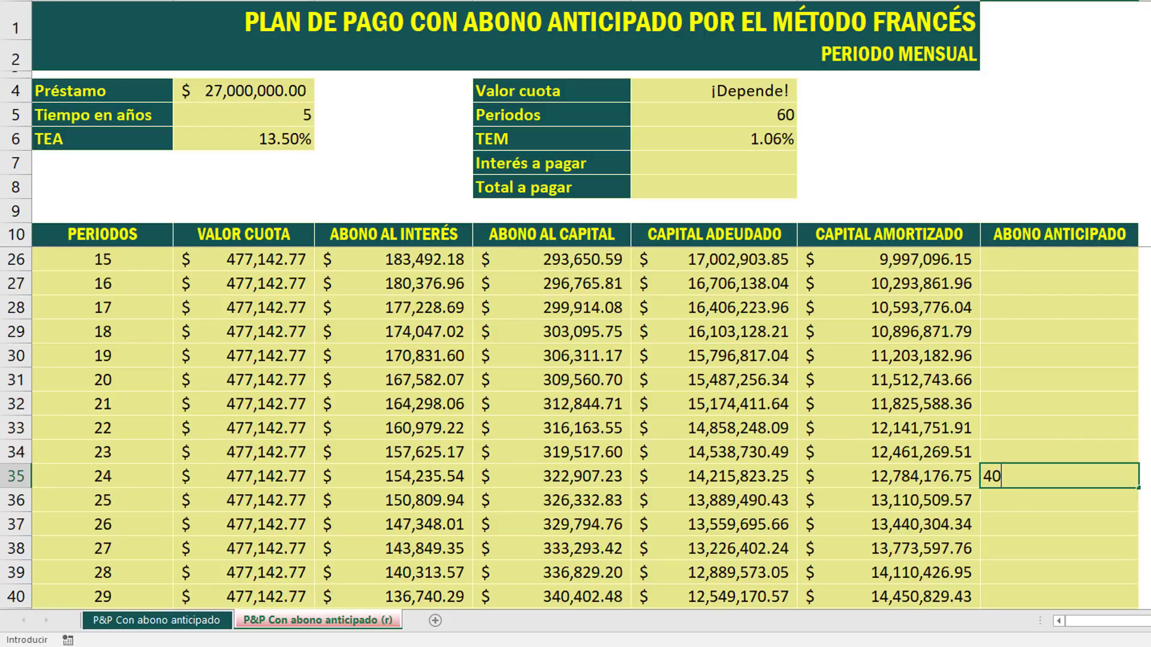
type("00000")
key("ctrl+Return")
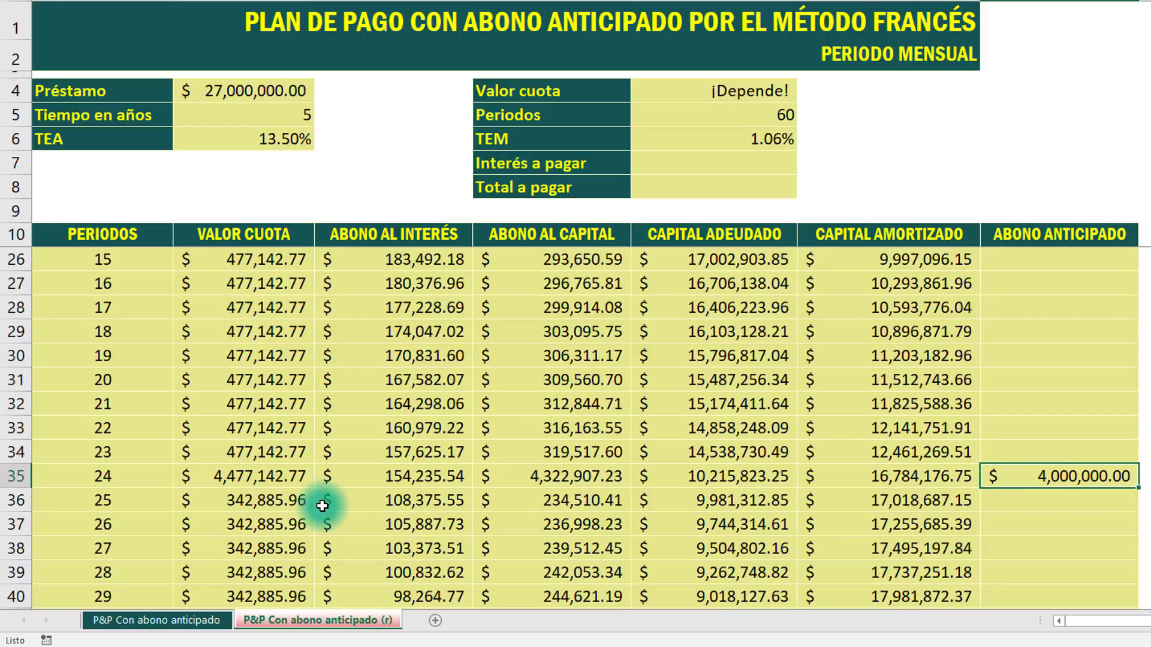
- Examine the instalments and the outstanding and amortised capital from the period 24 early payment through period 60
scroll(322, 506, "down", 11)
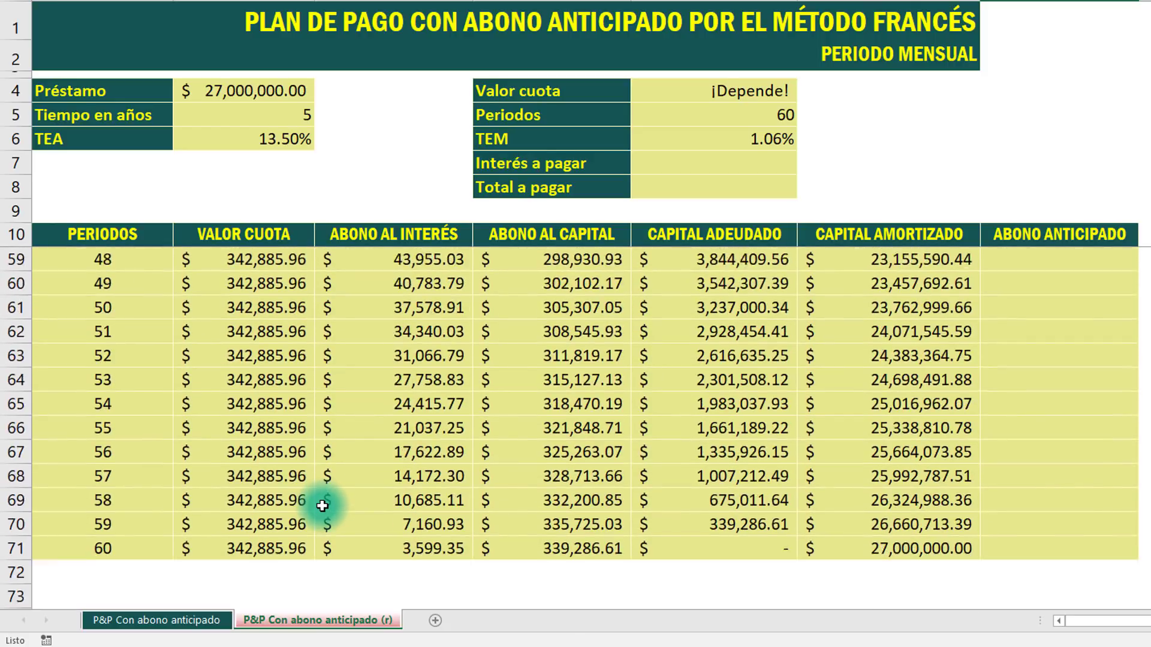
scroll(322, 506, "down", 2)
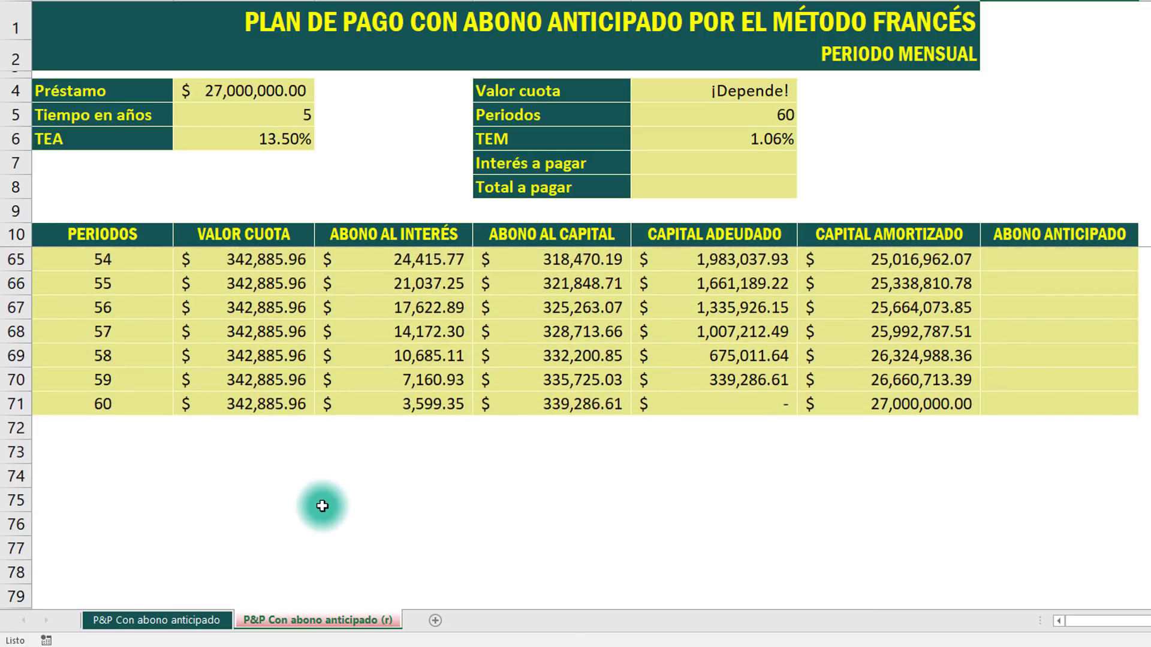
scroll(322, 506, "up", 13)
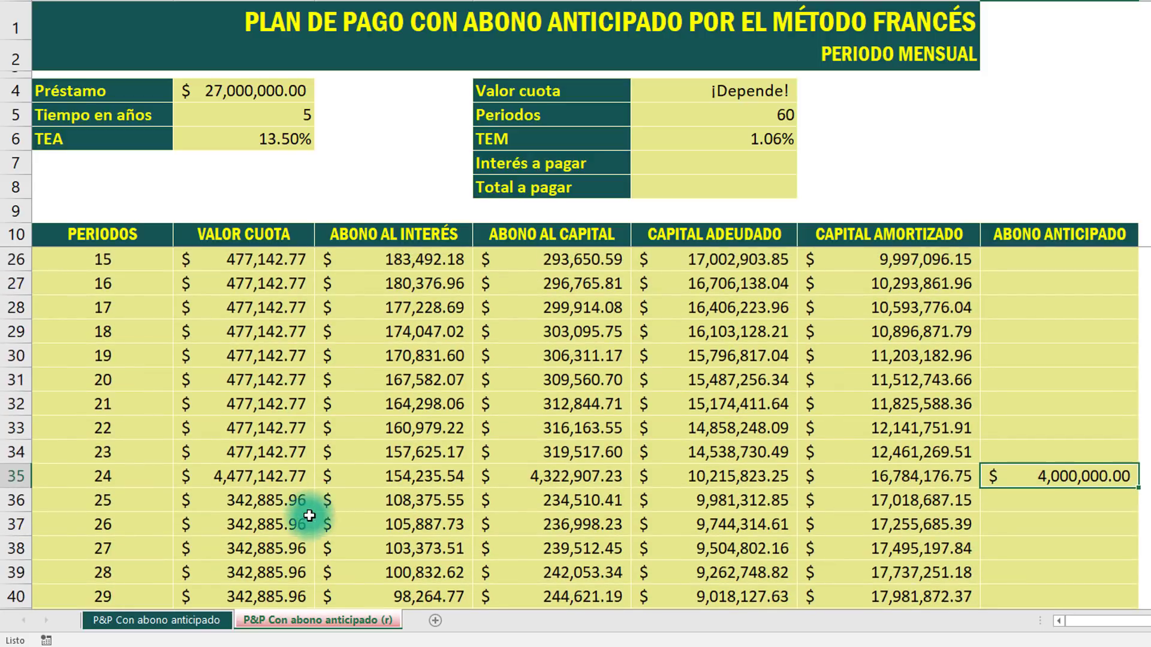
scroll(305, 539, "down", 2)
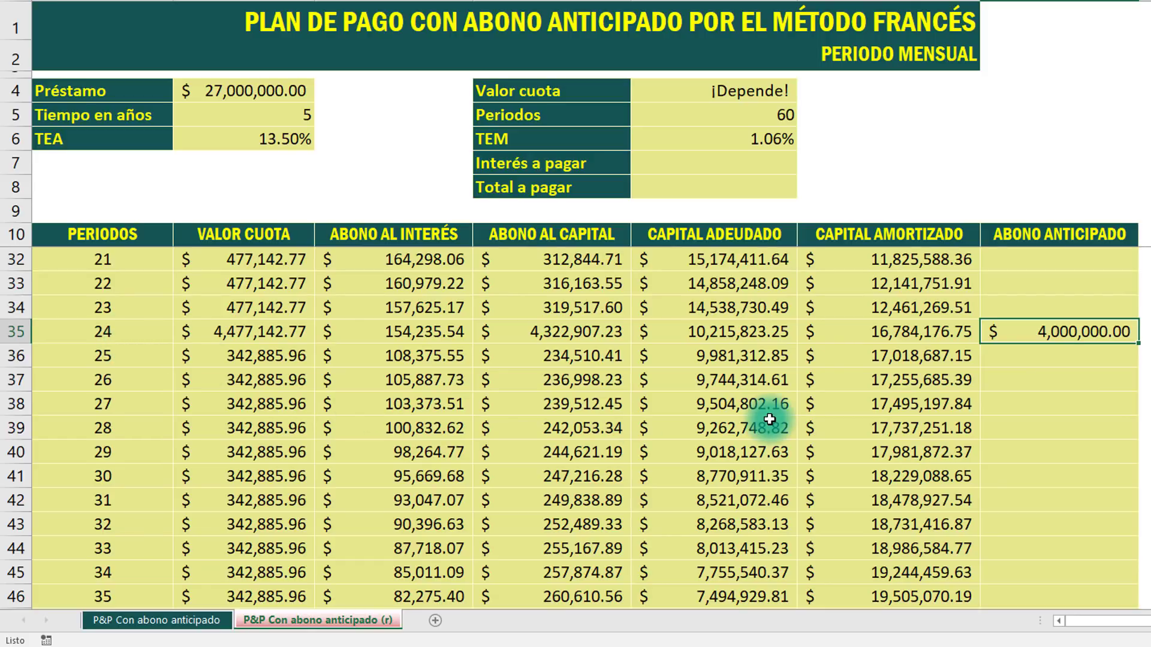
scroll(770, 419, "up", 7)
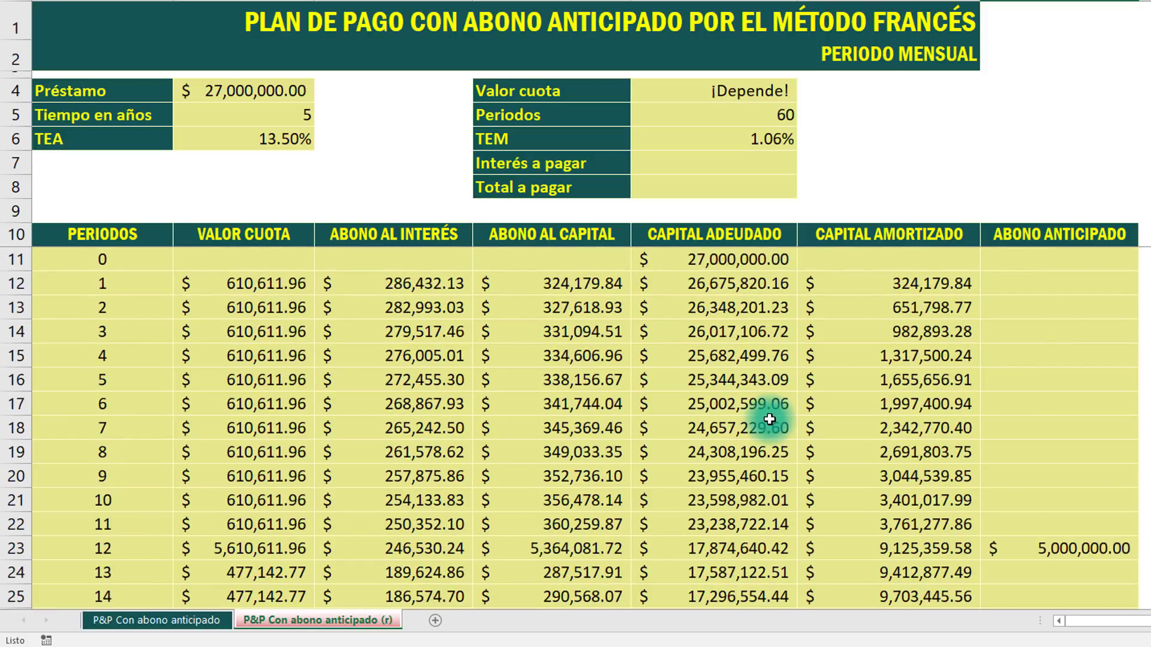
left_click(245, 185)
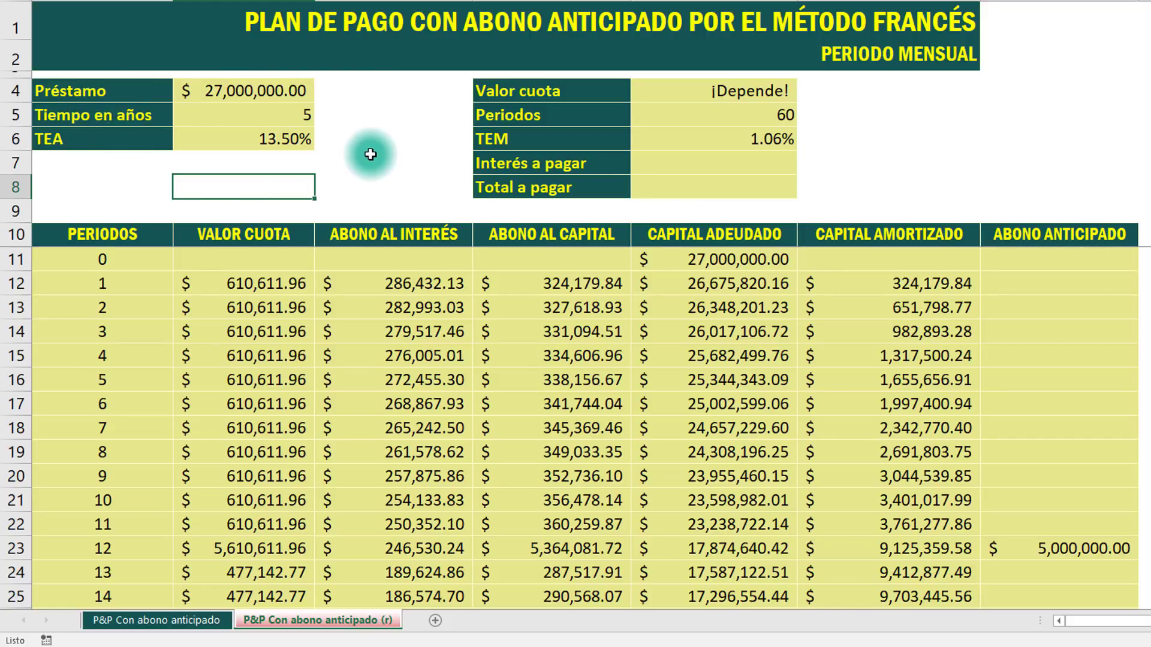
- Calculate Interés a pagar in E7 as the negative sum of the interest column with =-SUMA(C12:C71)
left_click(686, 160)
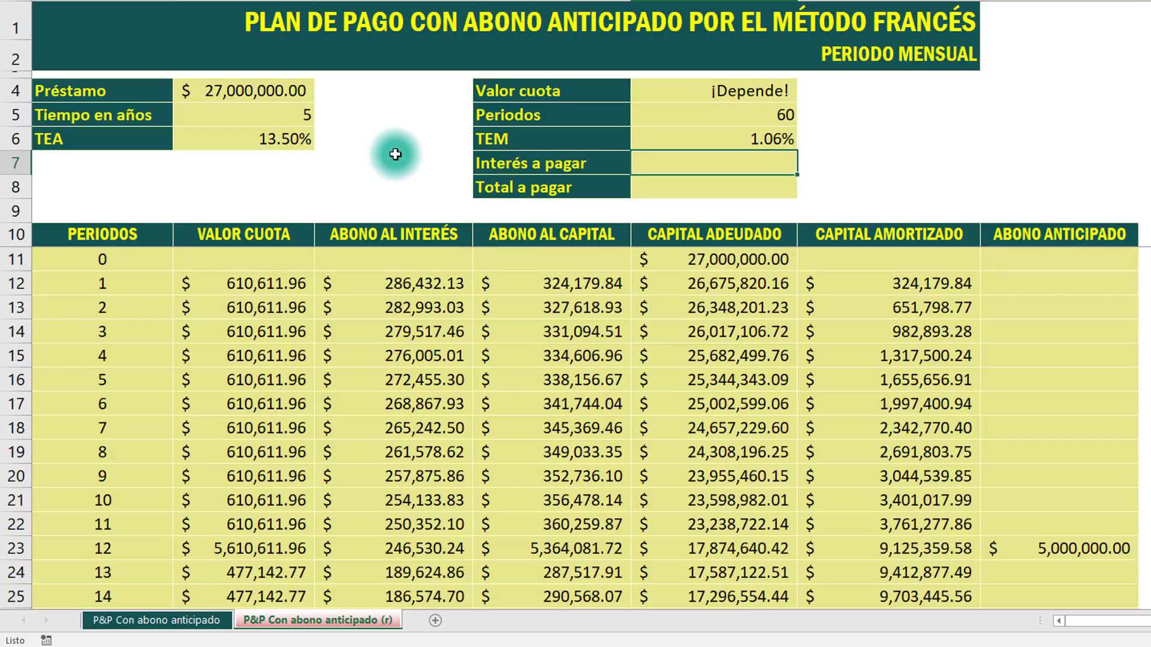
type("=-su")
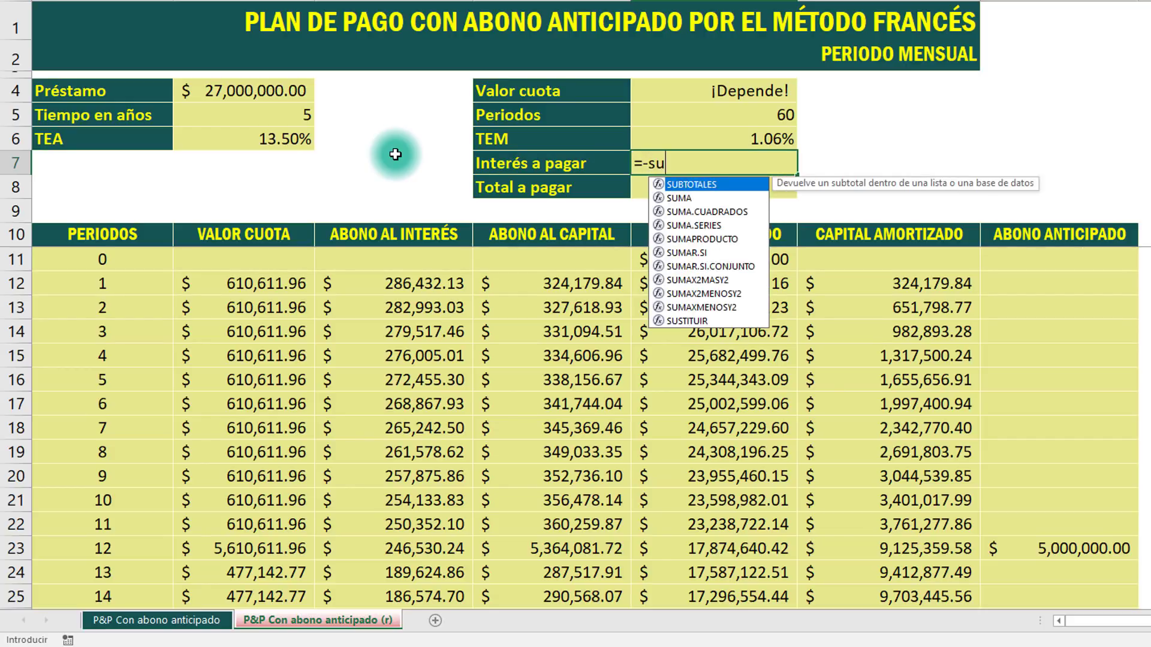
type("ma")
key("Tab")
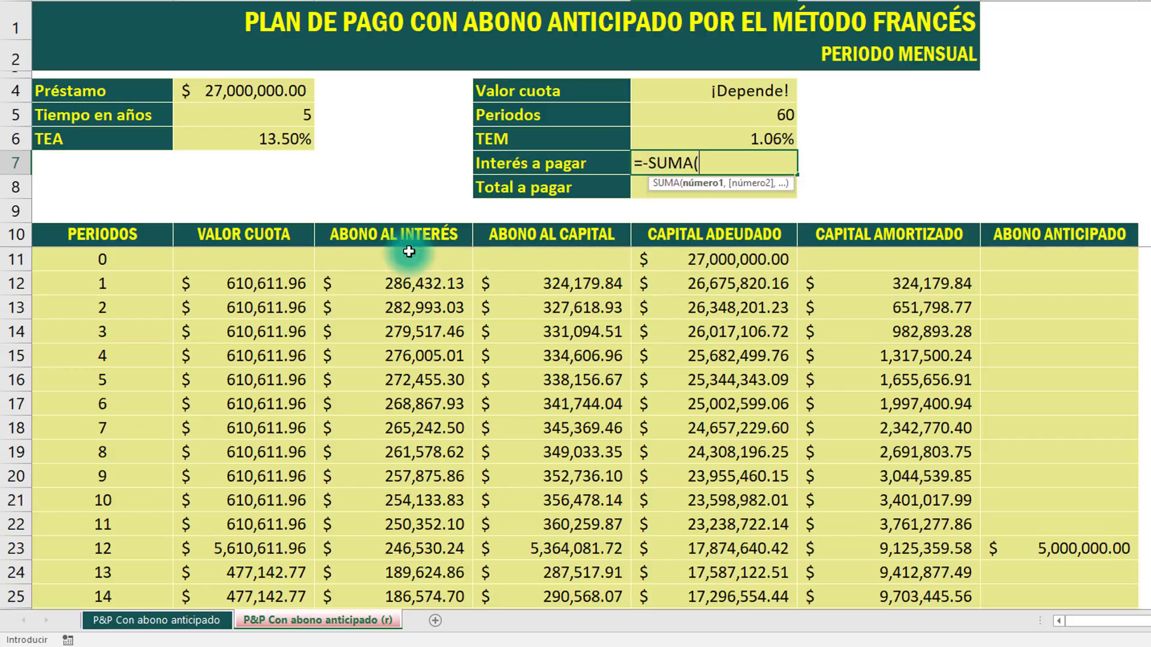
left_click(398, 285)
key("ctrl+shift+Down")
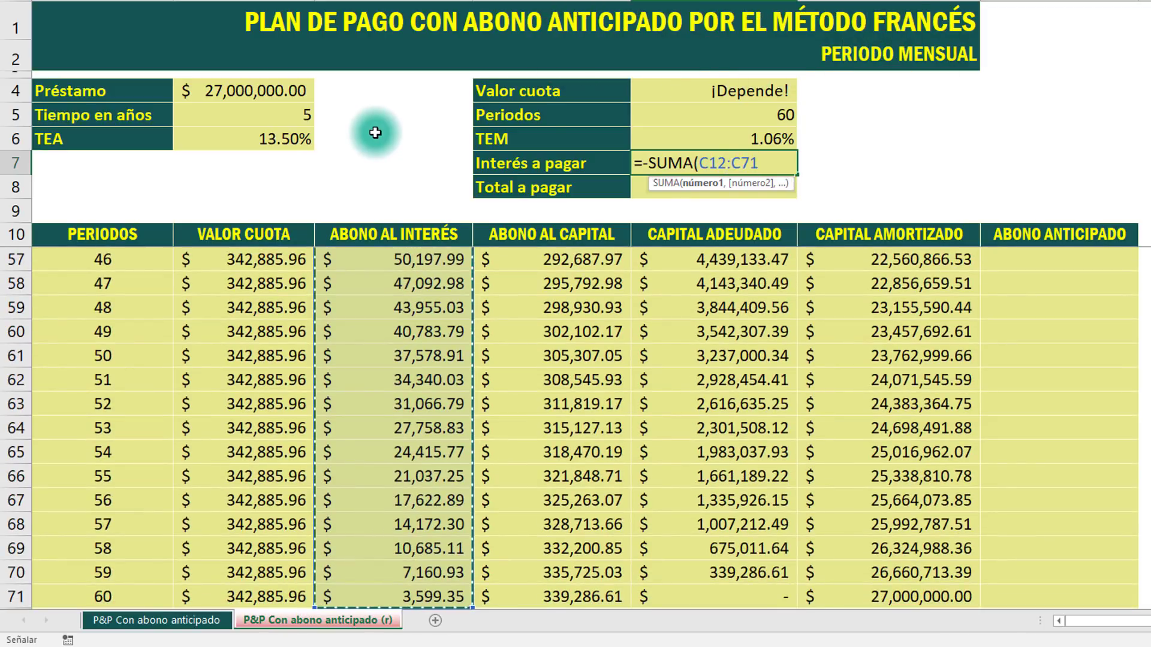
type(")")
key("ctrl+Return")
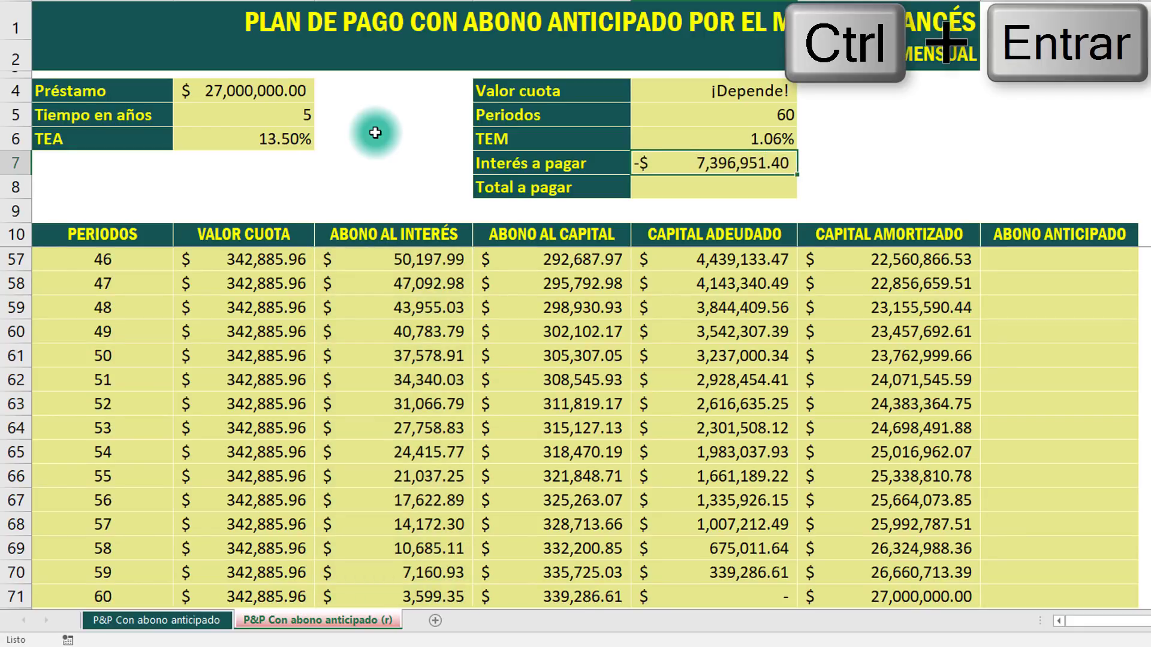
left_click(240, 182)
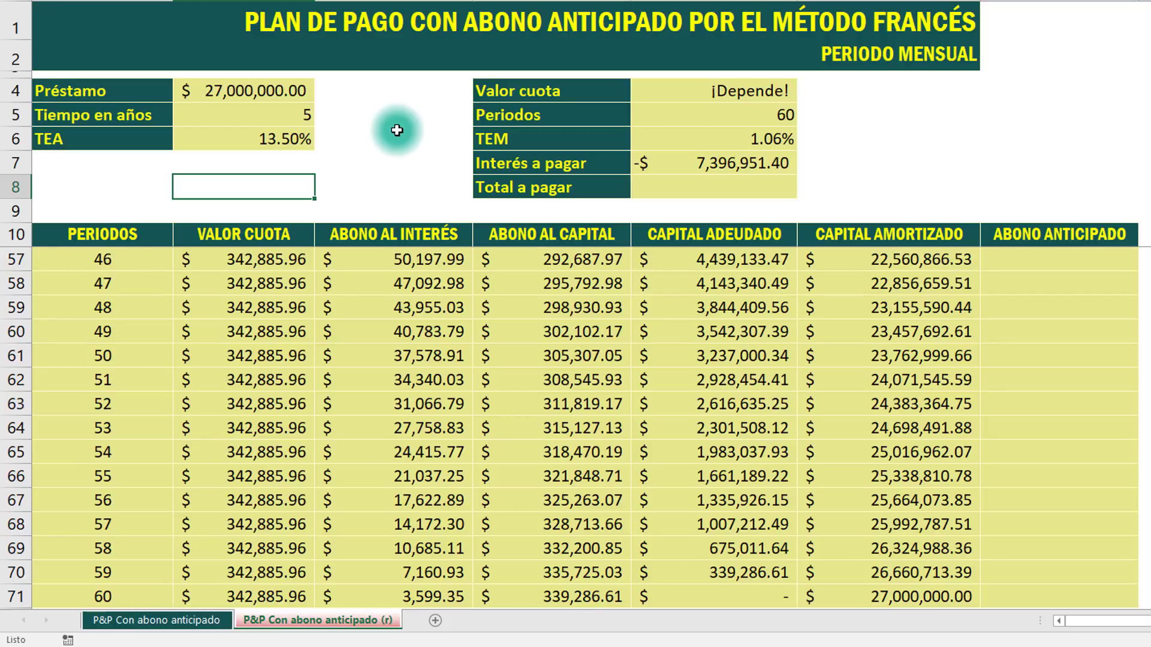
- Calculate Total a pagar in E8 as the loan plus the absolute interest with =B4+ABS(E7)
left_click(673, 183)
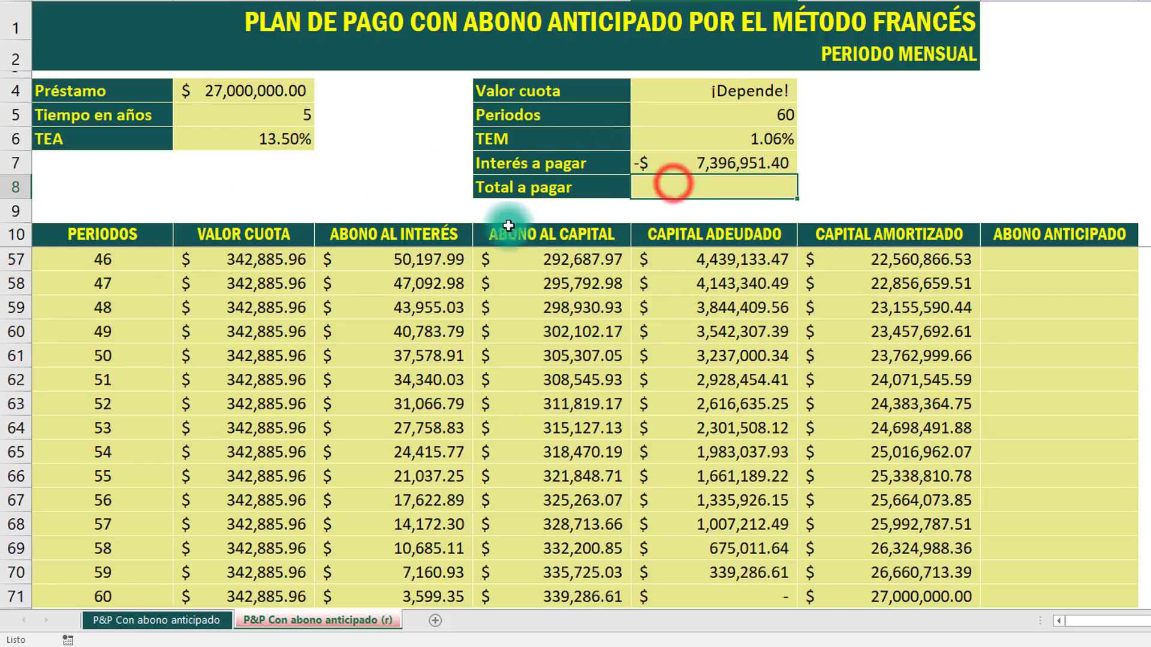
type("=")
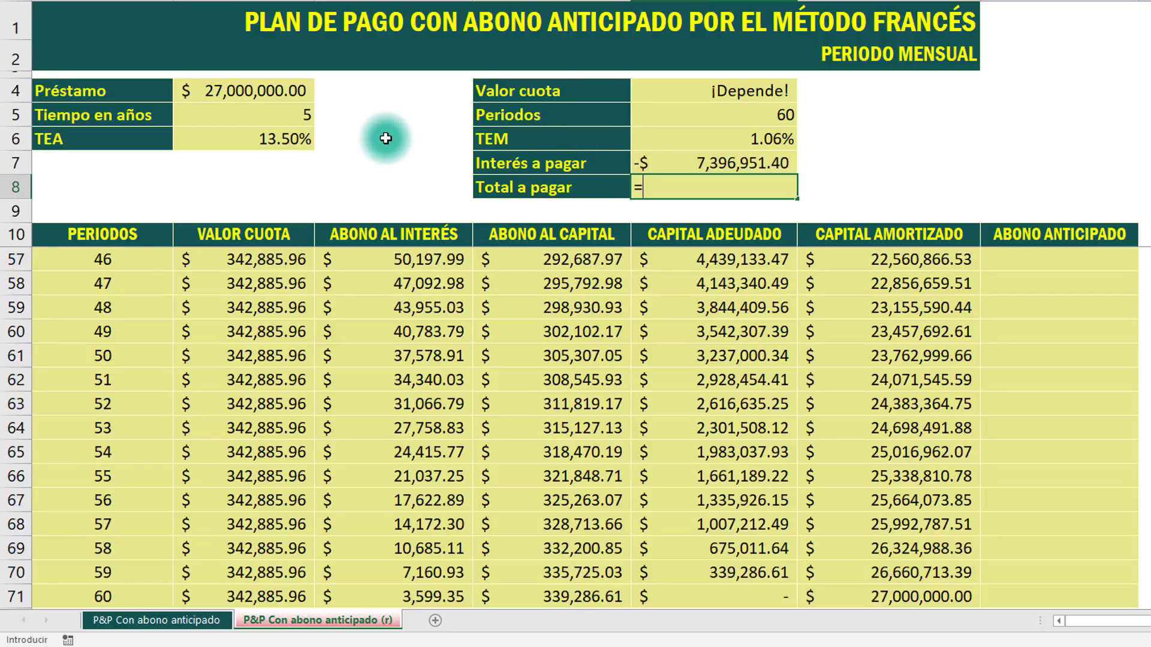
left_click(271, 96)
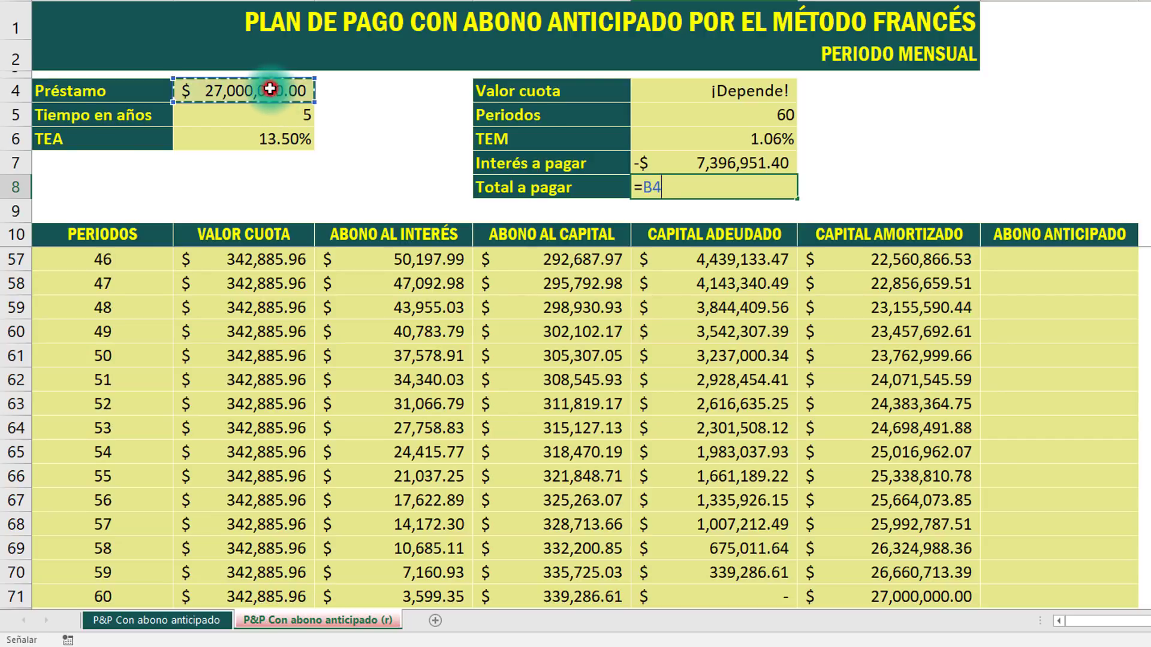
type("+")
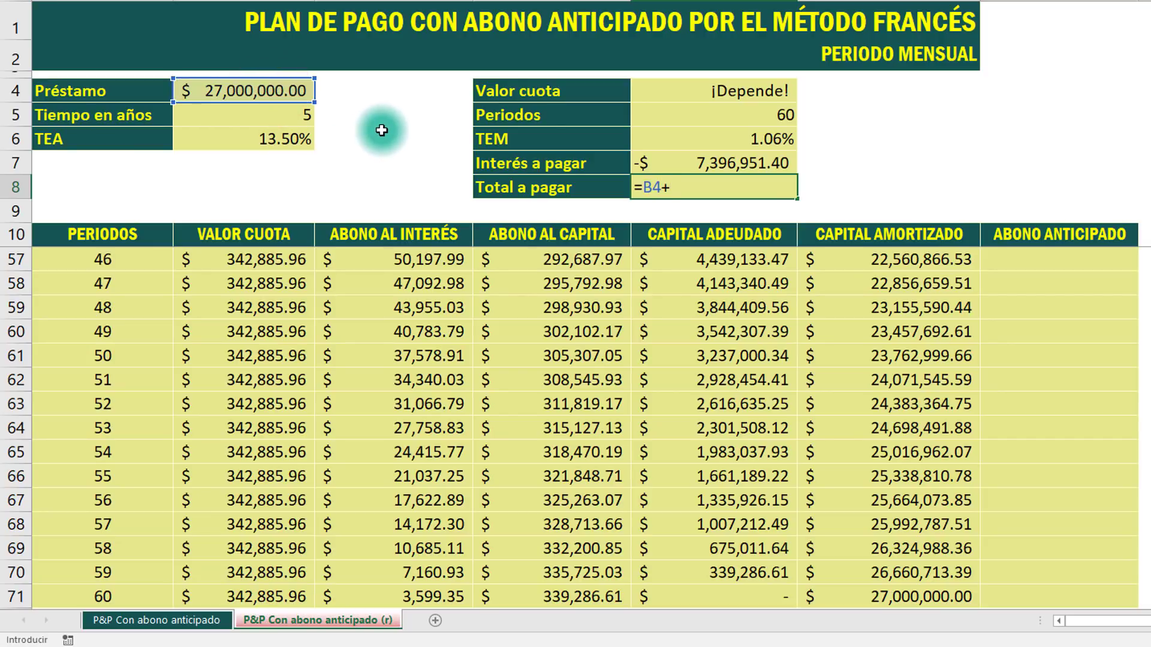
type("abs")
key("Tab")
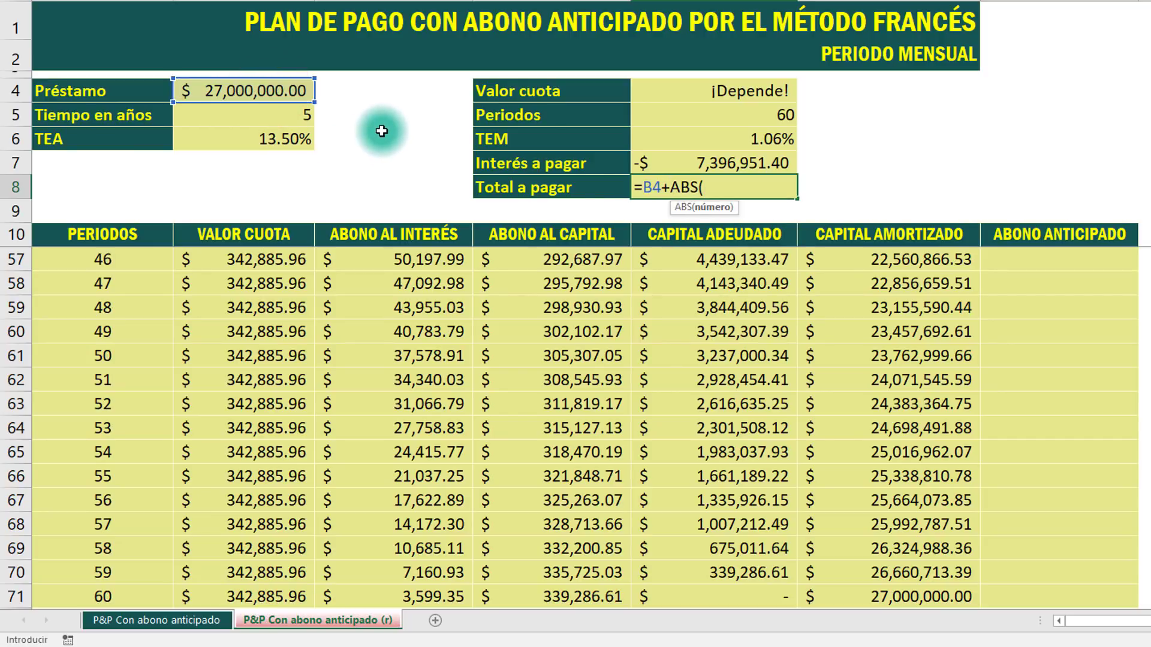
left_click(683, 162)
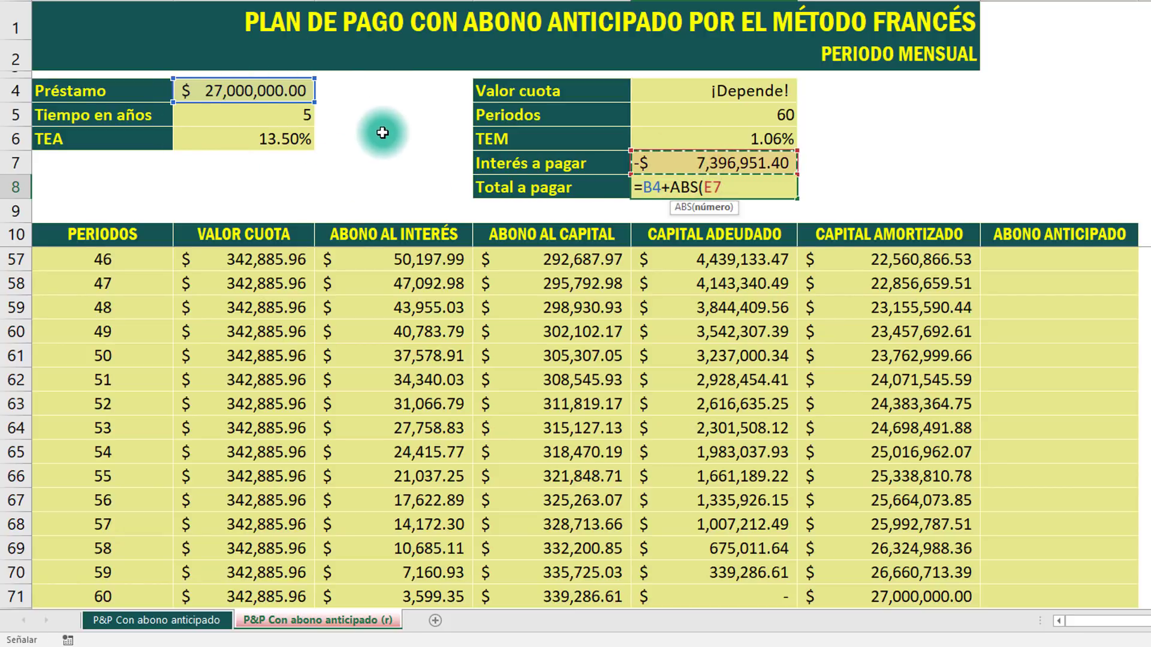
type(")")
key("ctrl+Return")
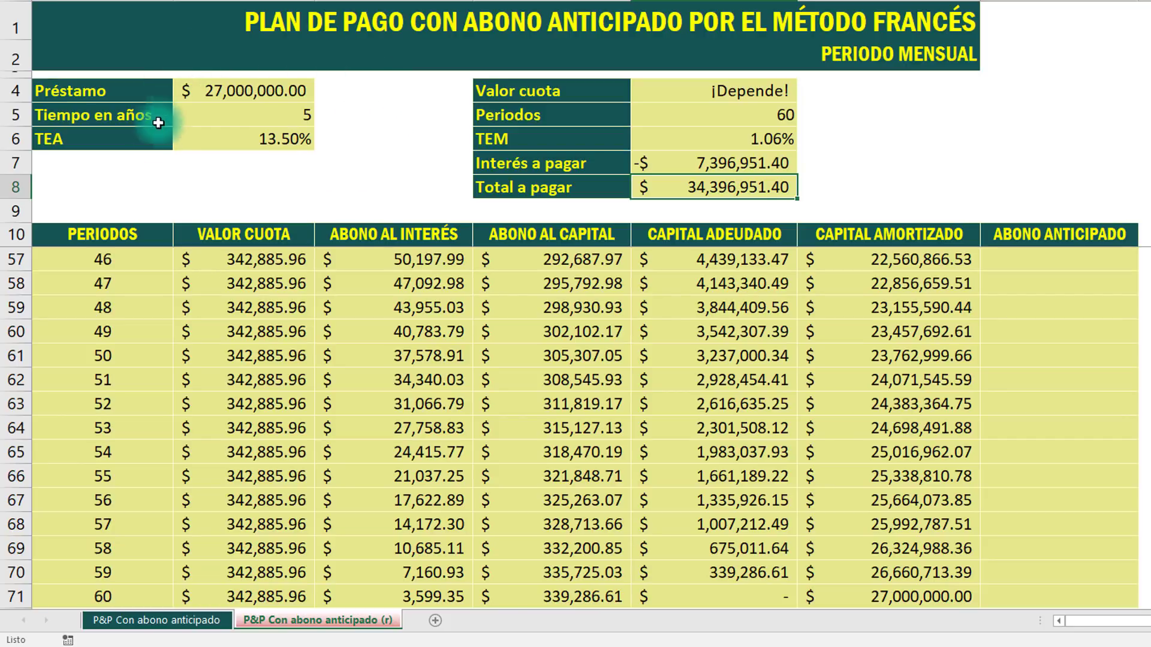
- Unfreeze the sheet's panes so the loan data and column headers scroll with the table
left_click(225, 197)
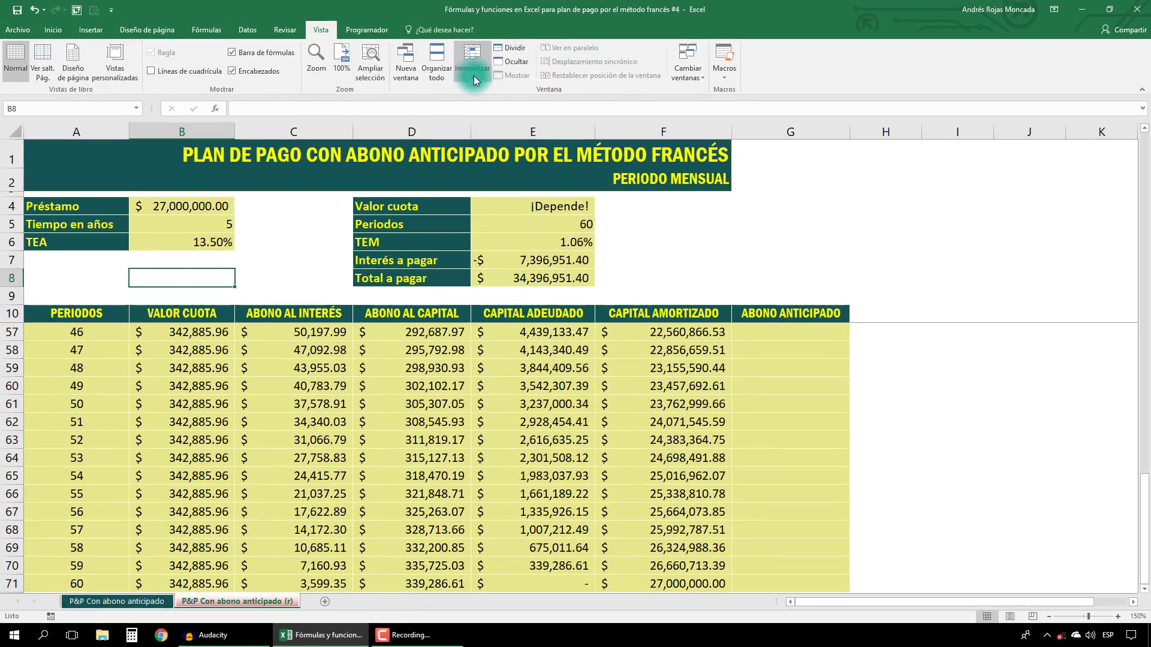
left_click(472, 60)
left_click(490, 99)
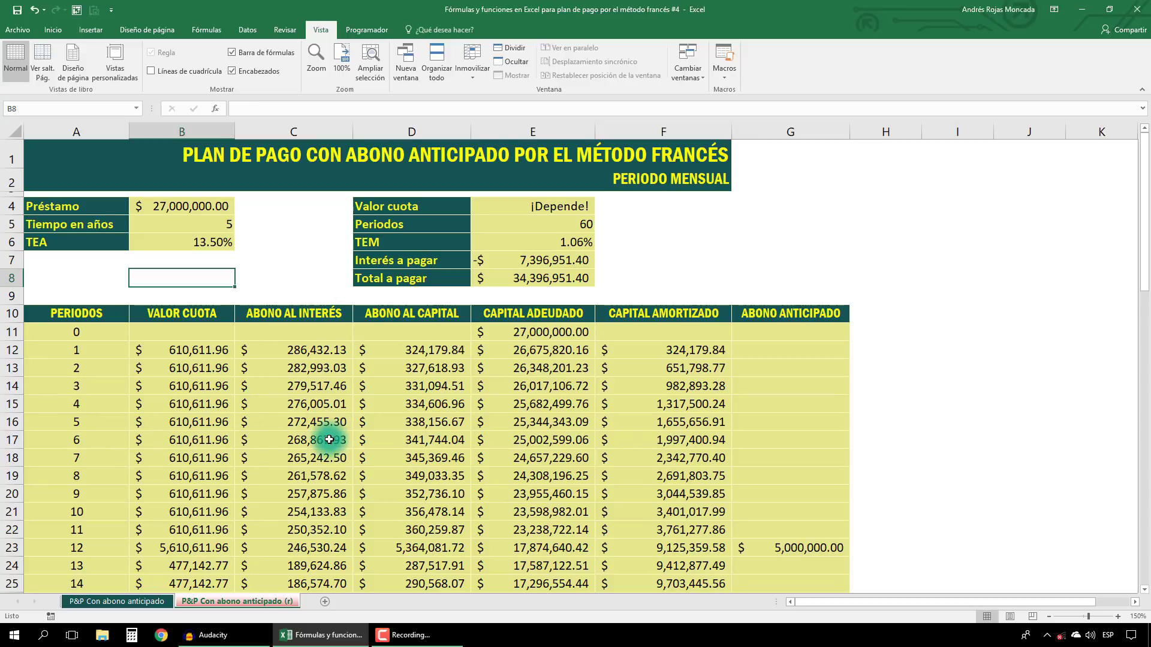
- Review the completed payment plan from period 0 through period 60, including both early payments
scroll(329, 440, "down", 2)
scroll(329, 440, "down", 9)
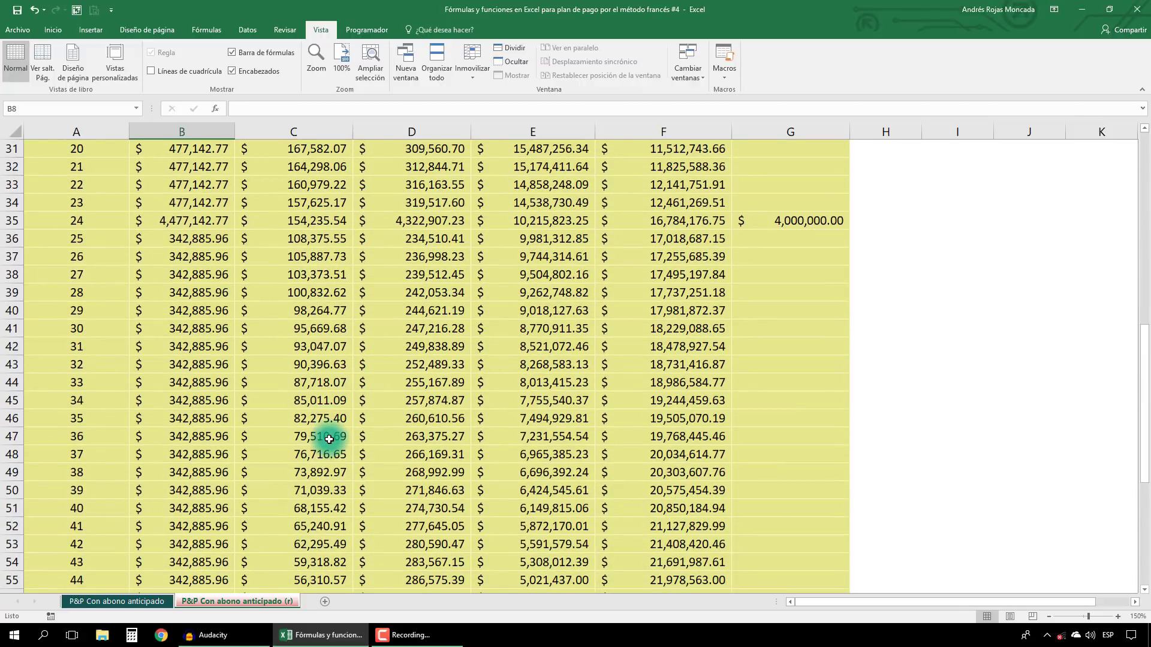
scroll(329, 440, "down", 3)
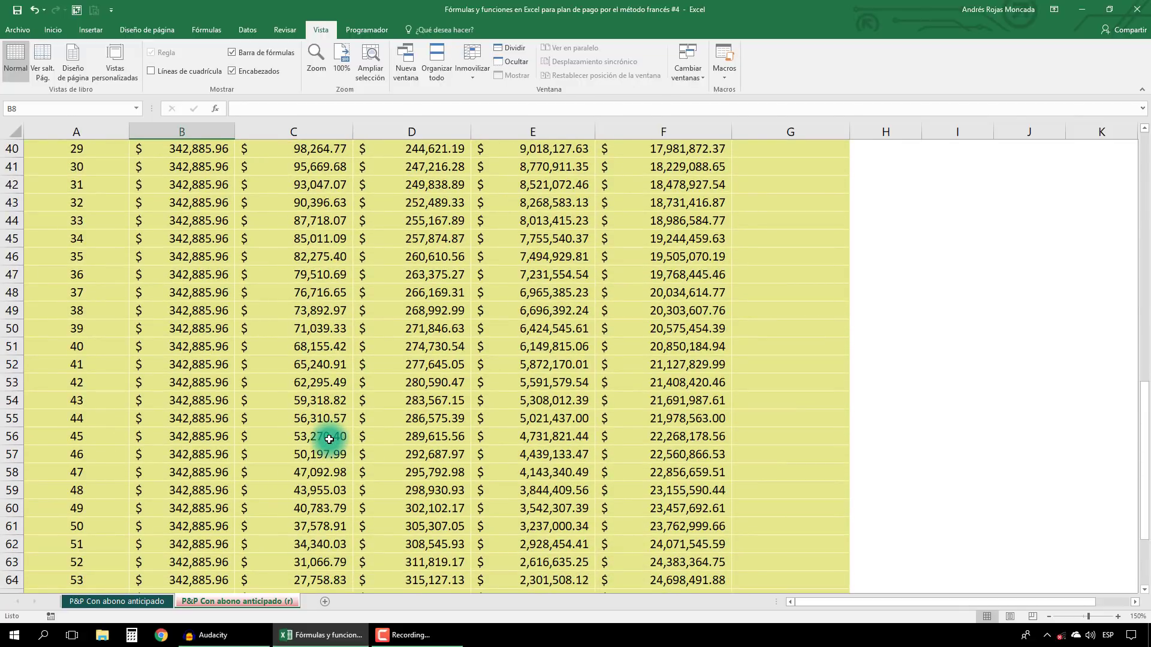
scroll(329, 439, "down", 5)
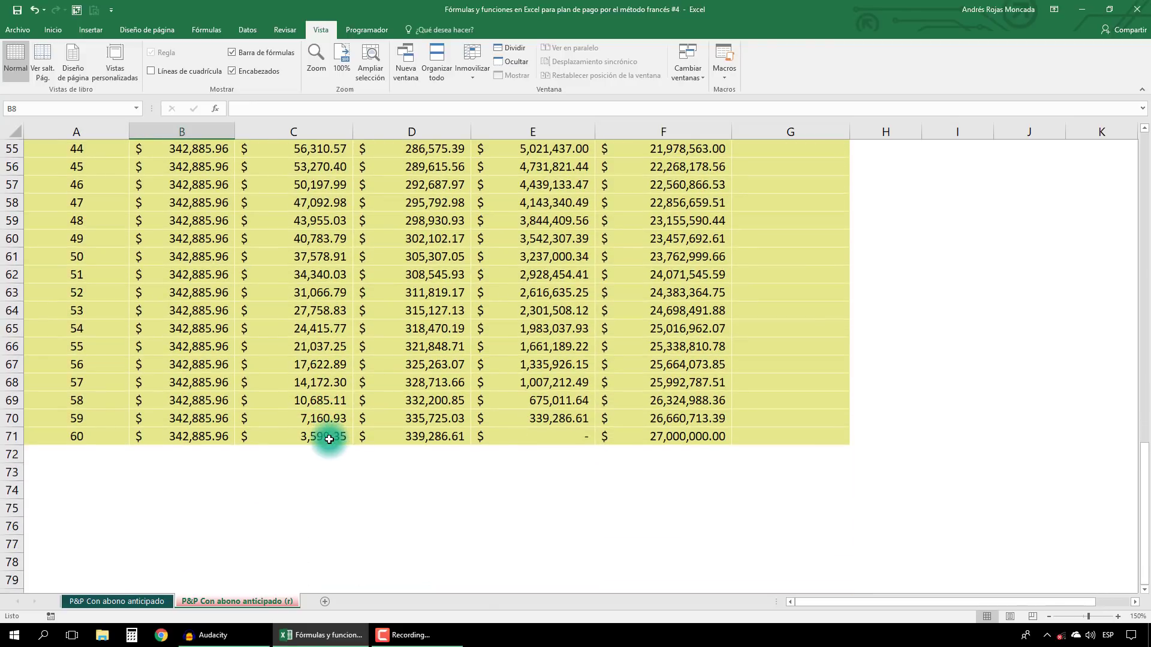
scroll(329, 439, "up", 16)
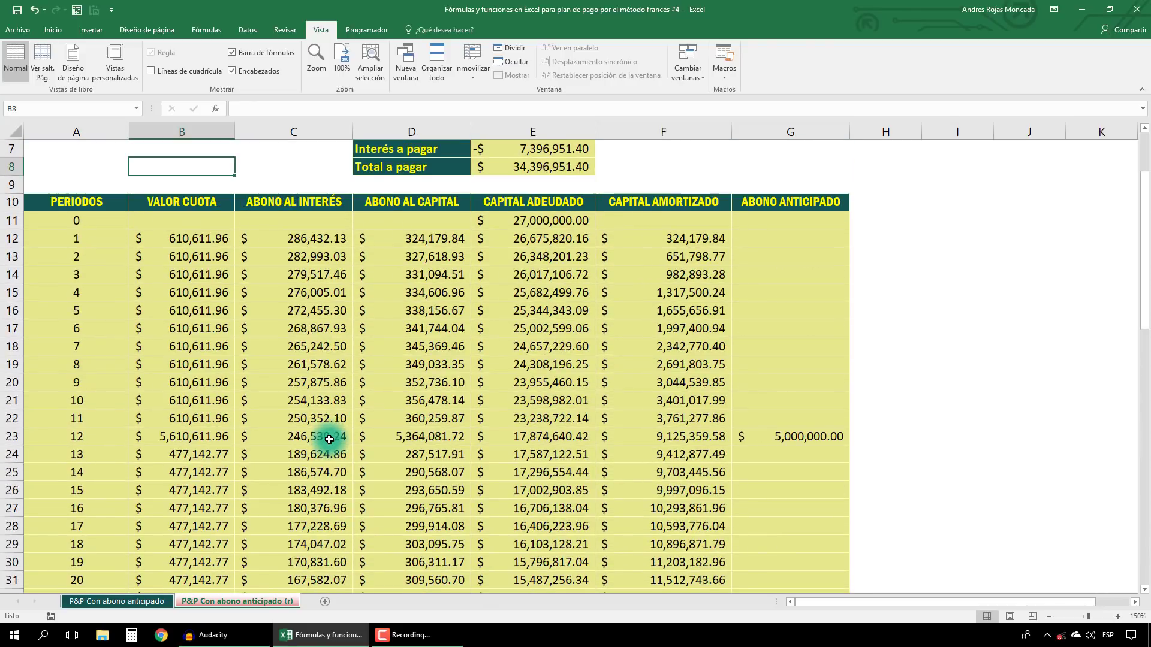
scroll(329, 440, "up", 2)
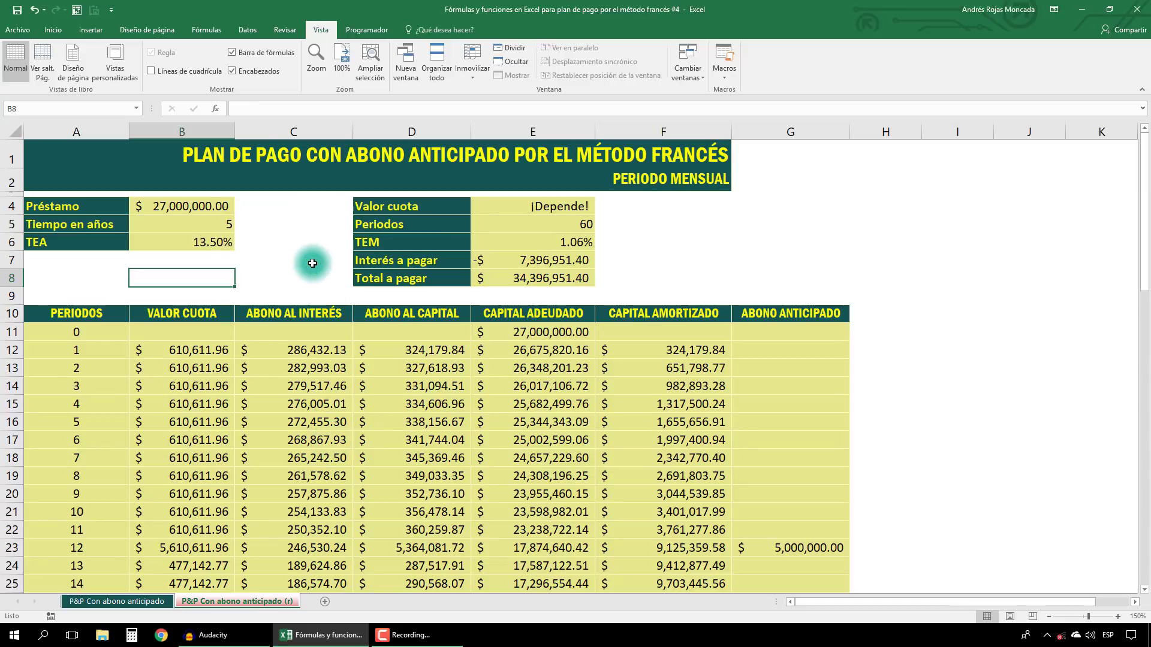